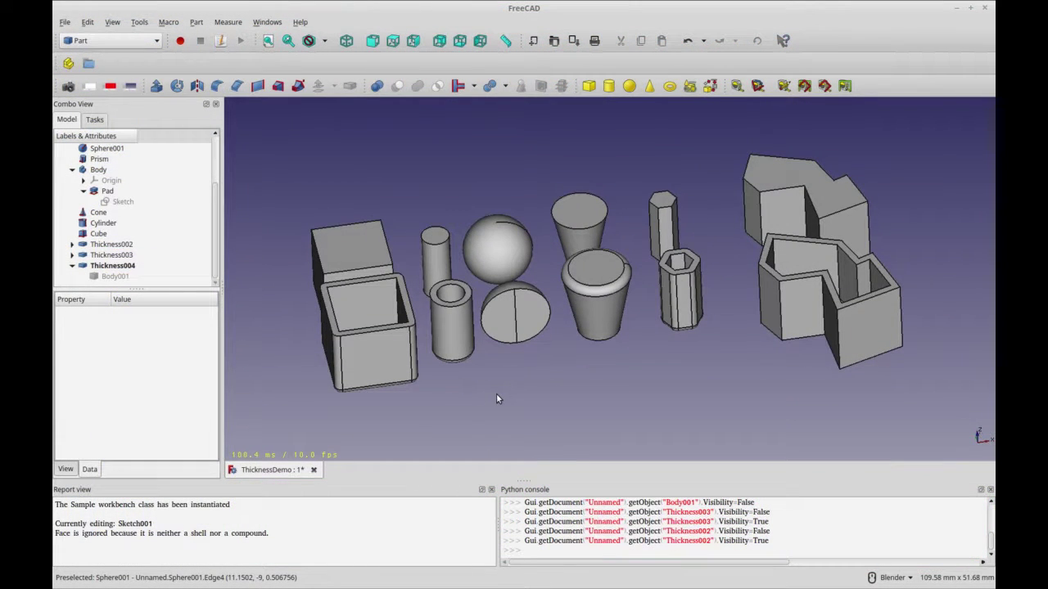
Step: Collapse the Thickness and Body entries in the model tree and select Body
middle_drag(547, 384, 556, 387)
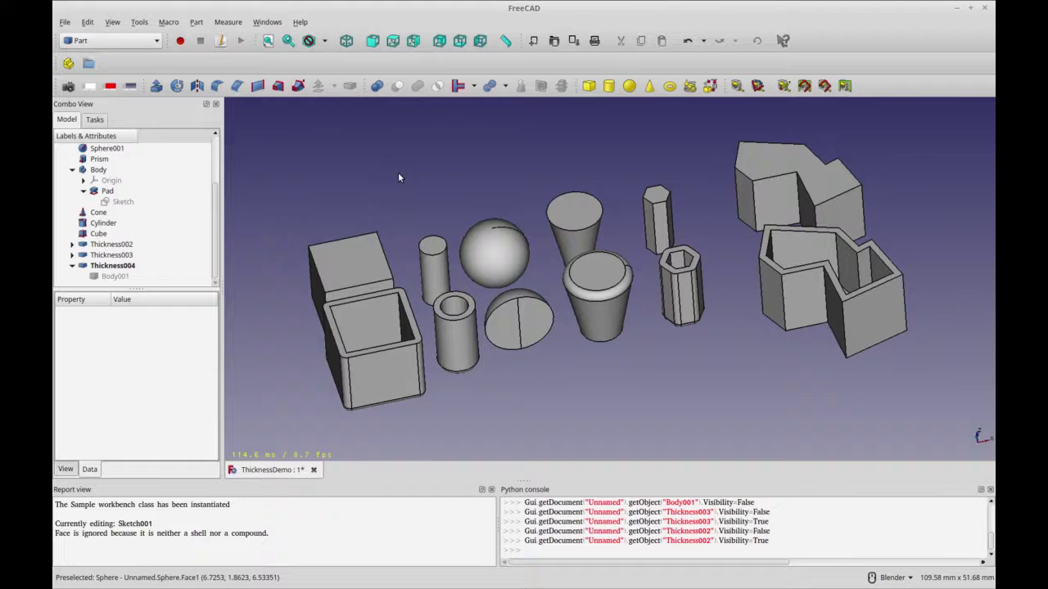
mouse_move(398, 173)
middle_down()
mouse_move(430, 168)
mouse_move(416, 177)
middle_up()
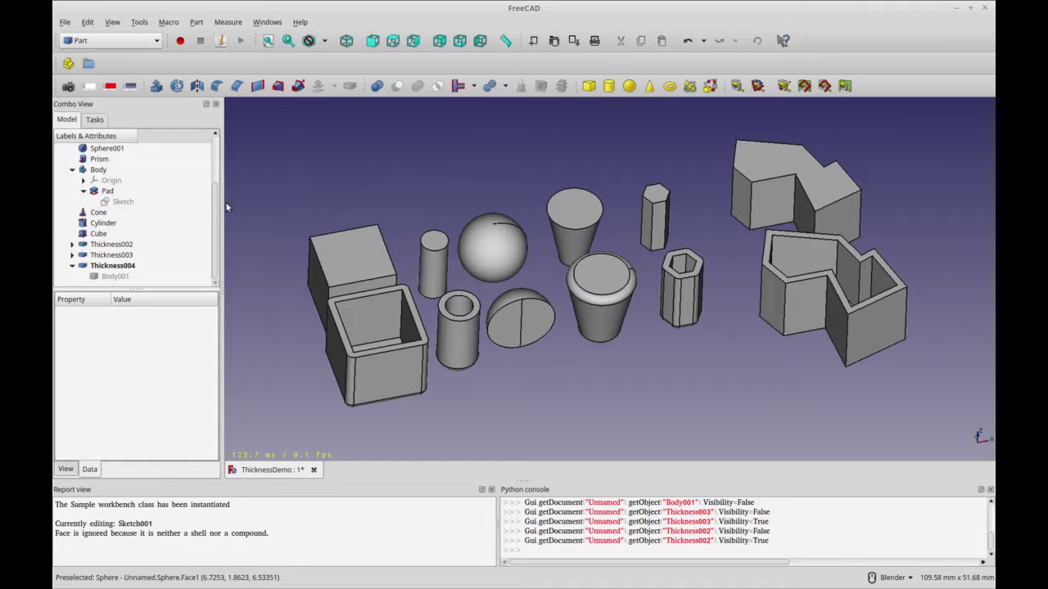
drag(216, 199, 221, 158)
scroll(221, 163, up, 1)
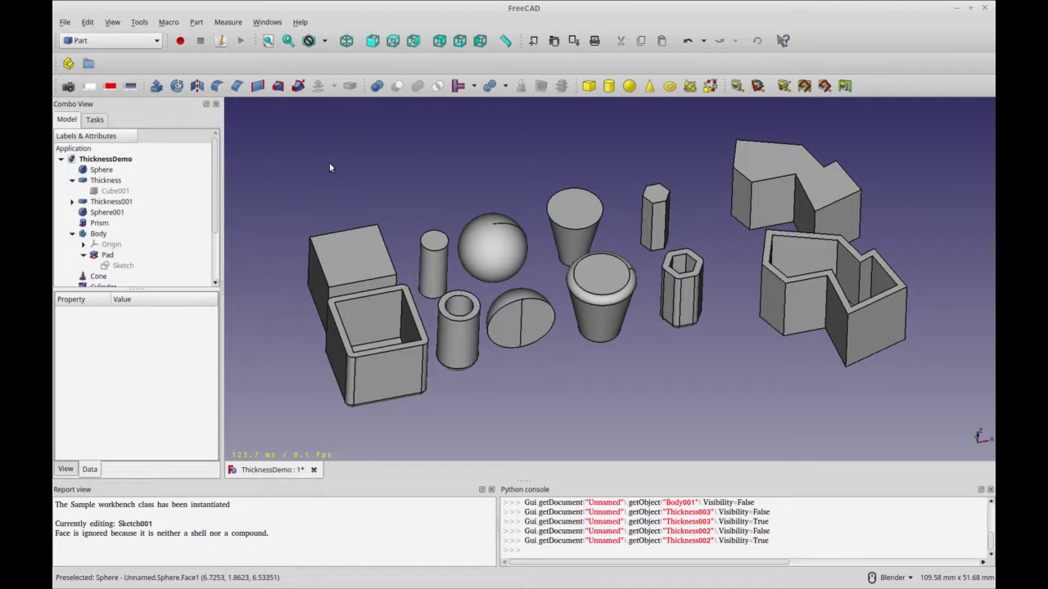
click(72, 180)
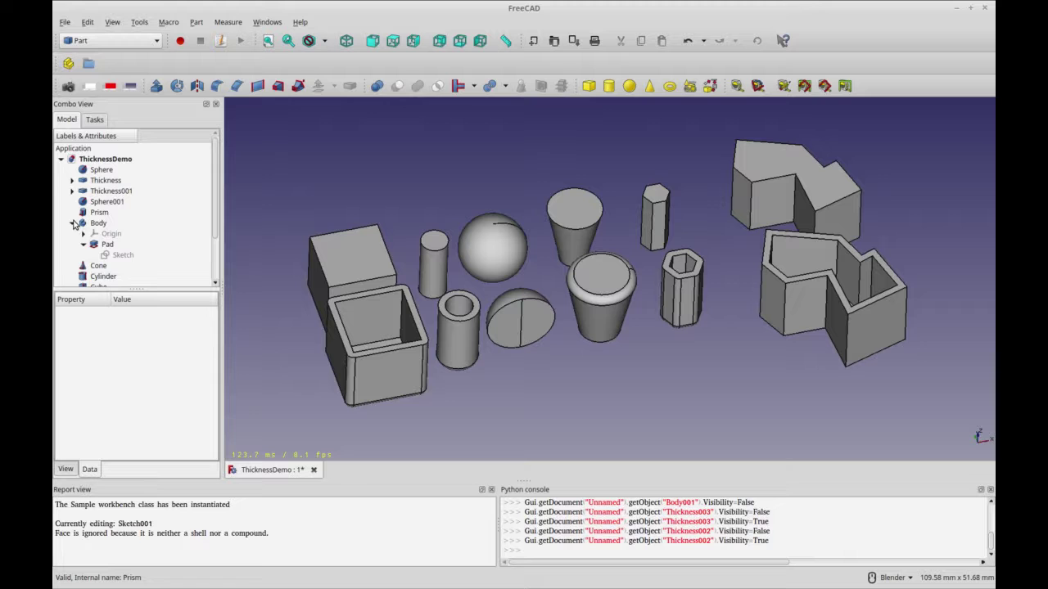
click(73, 223)
click(95, 223)
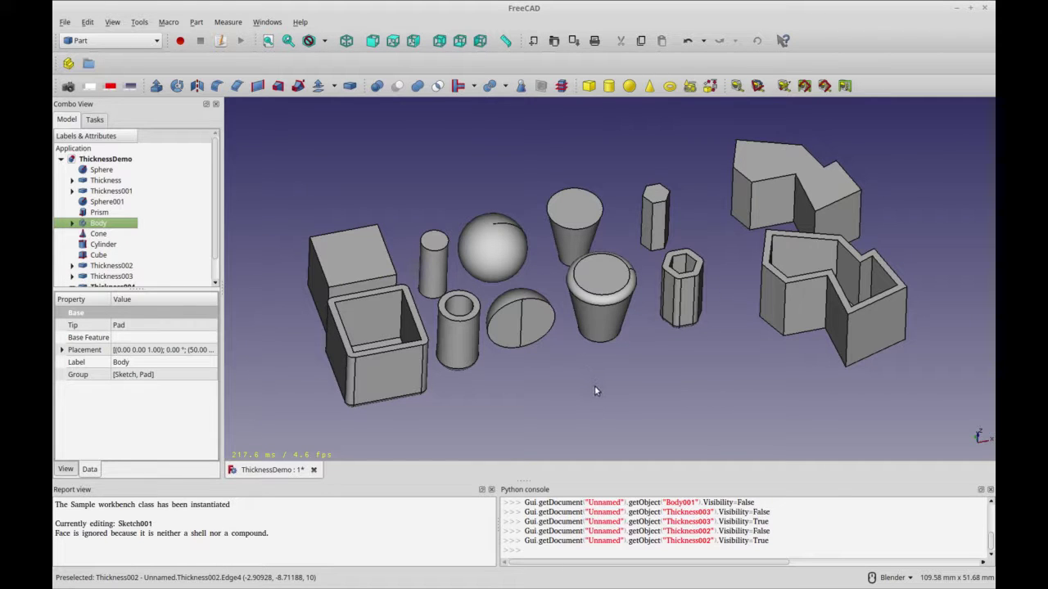
mouse_move(642, 376)
middle_down()
mouse_move(655, 372)
mouse_move(643, 389)
mouse_move(653, 386)
middle_up()
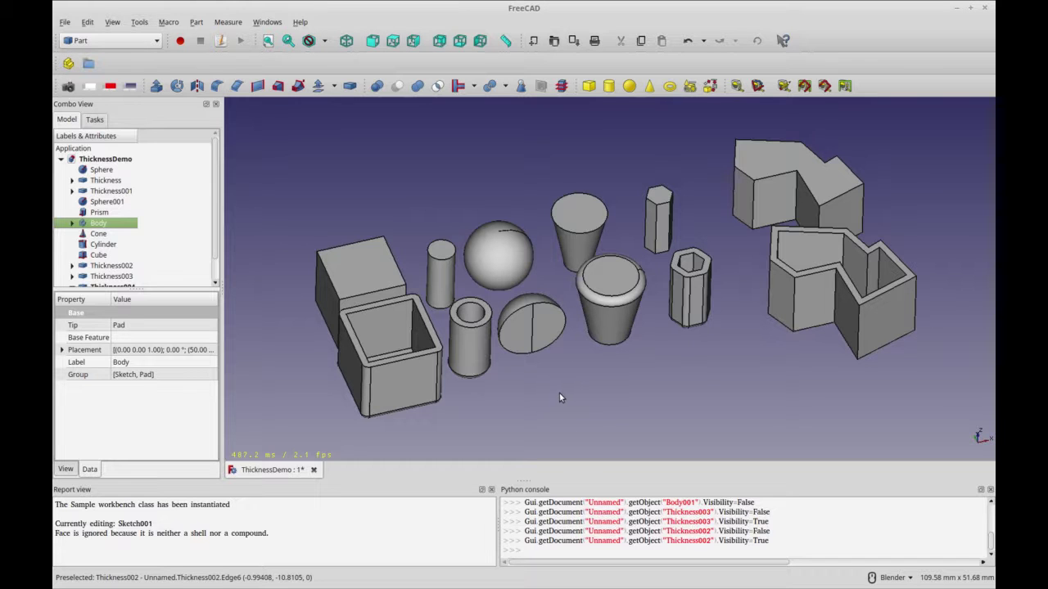
Step: Try a 1 mm Thickness in Skin mode on the solid cube, with its top face left open
click(369, 271)
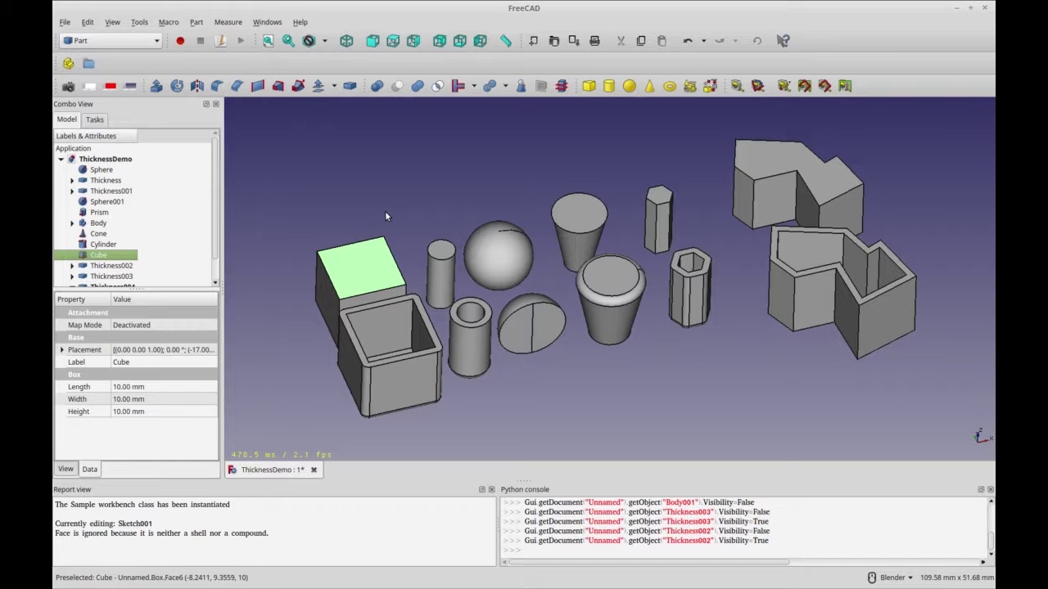
shift+middle_drag(398, 212, 412, 210)
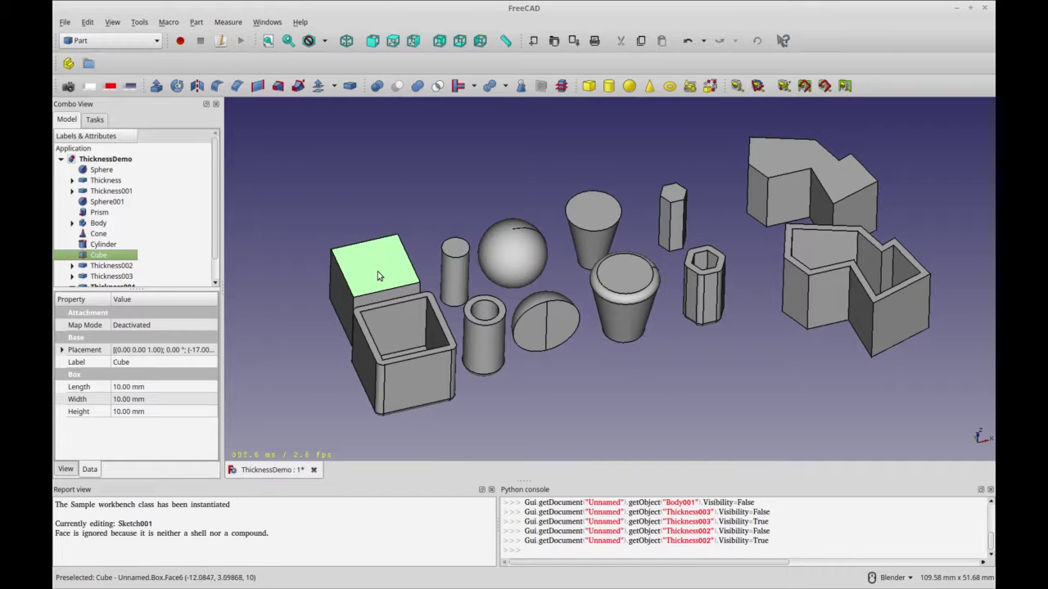
click(349, 86)
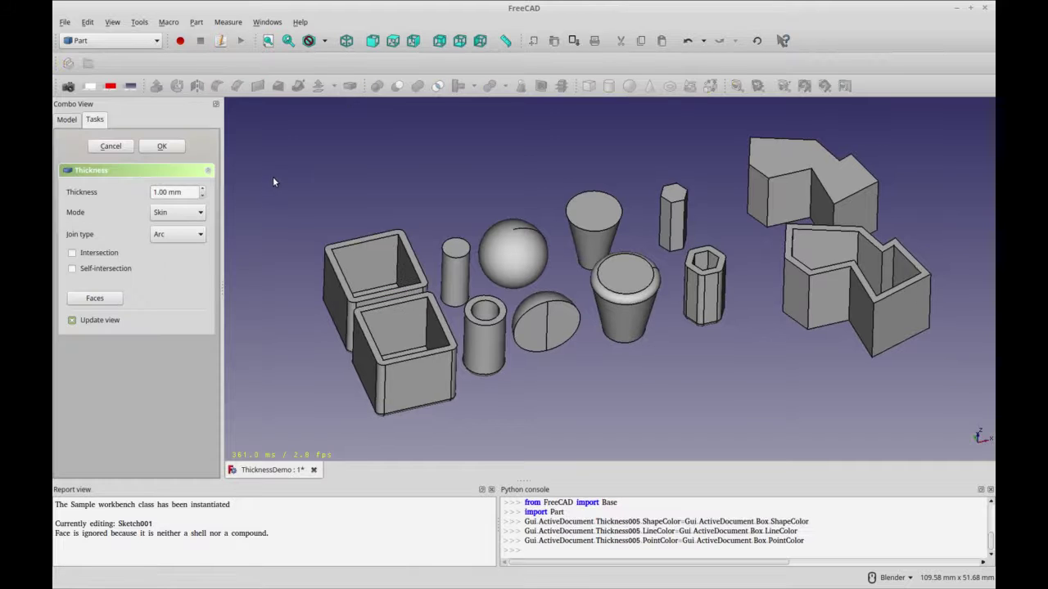
middle_drag(485, 347, 606, 388)
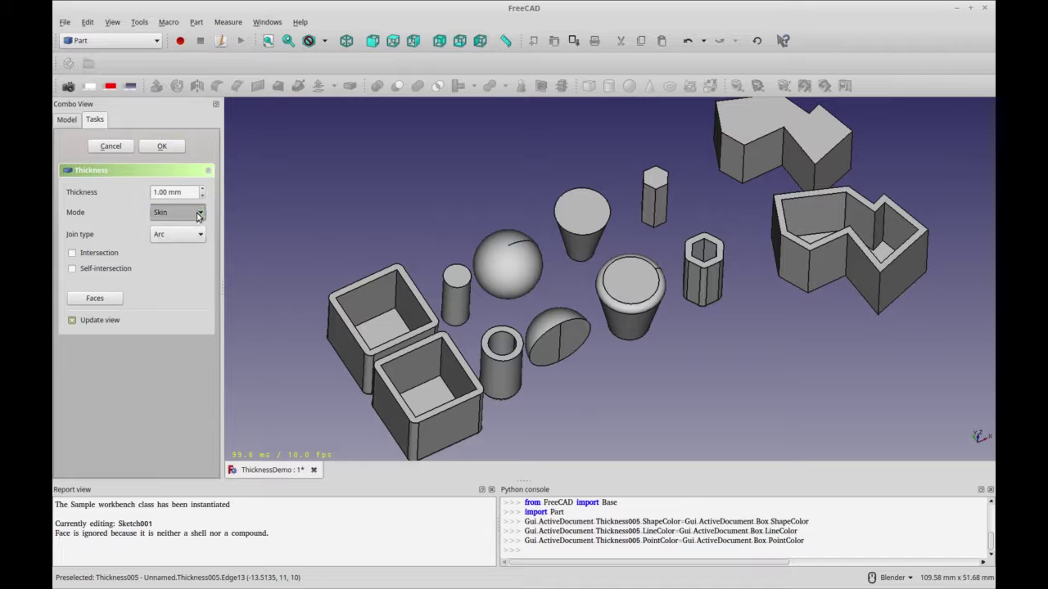
click(196, 214)
click(241, 213)
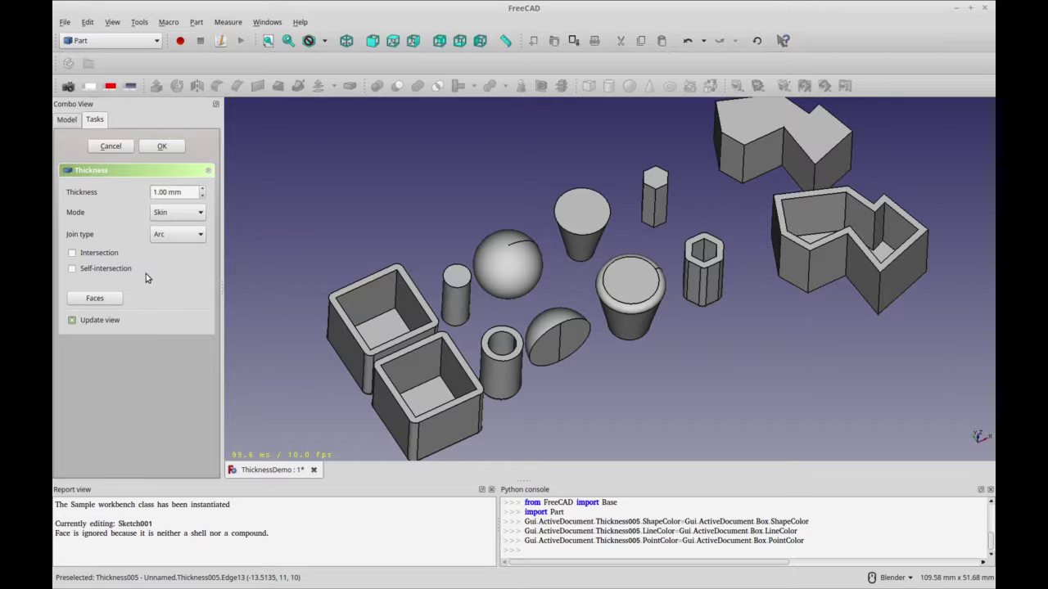
Step: Try the Intersection join type and Pipe mode for the cube's thickness
click(176, 234)
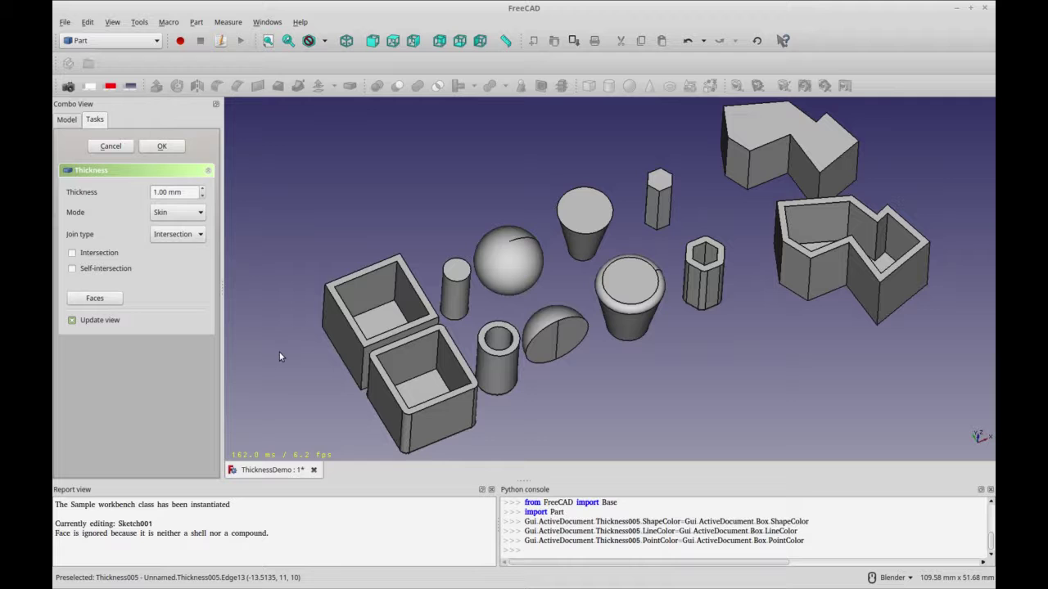
click(168, 212)
click(168, 222)
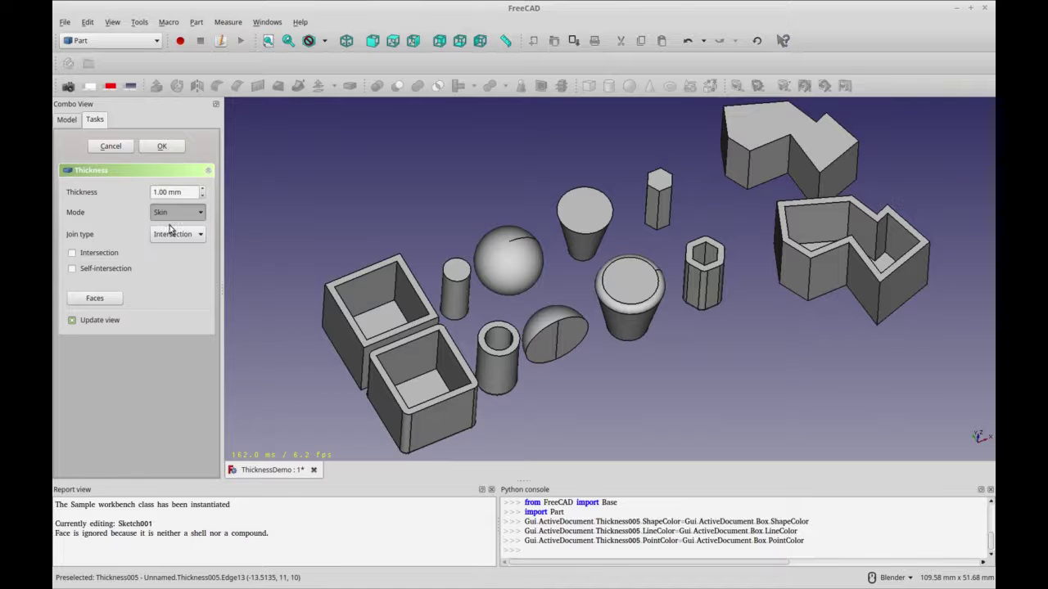
Step: Redefine the open faces of the cube's thickness as its top and bottom faces, and inspect the opening
middle_drag(344, 396, 482, 271)
click(108, 299)
click(385, 290)
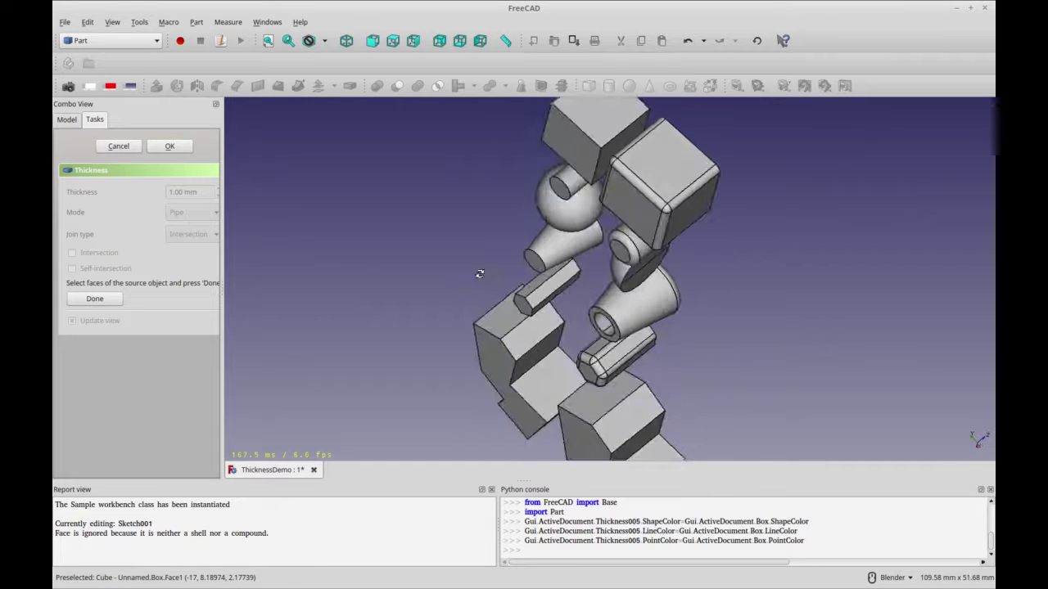
click(579, 156)
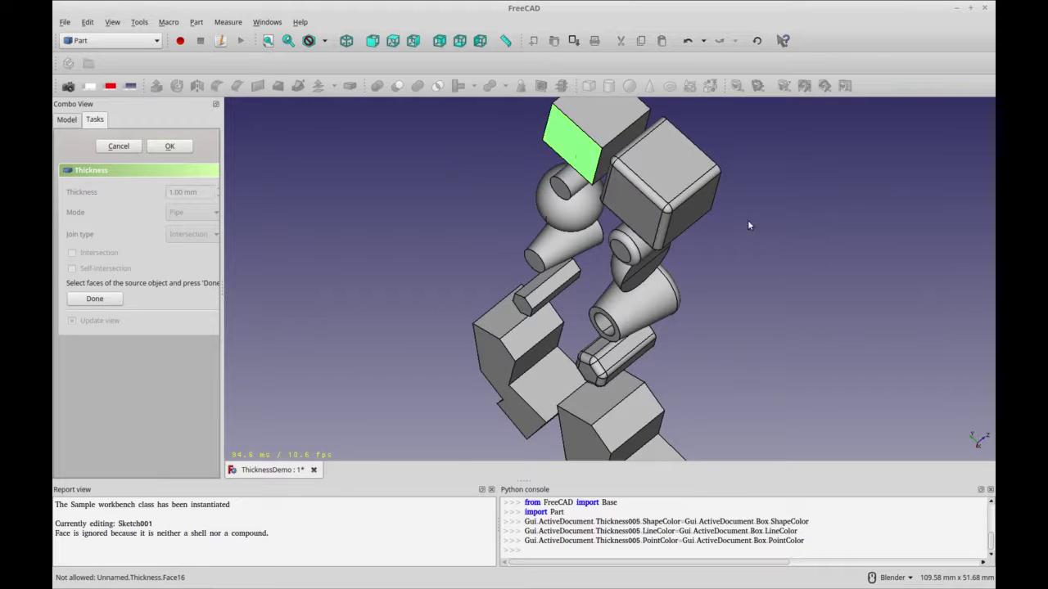
middle_drag(747, 220, 357, 203)
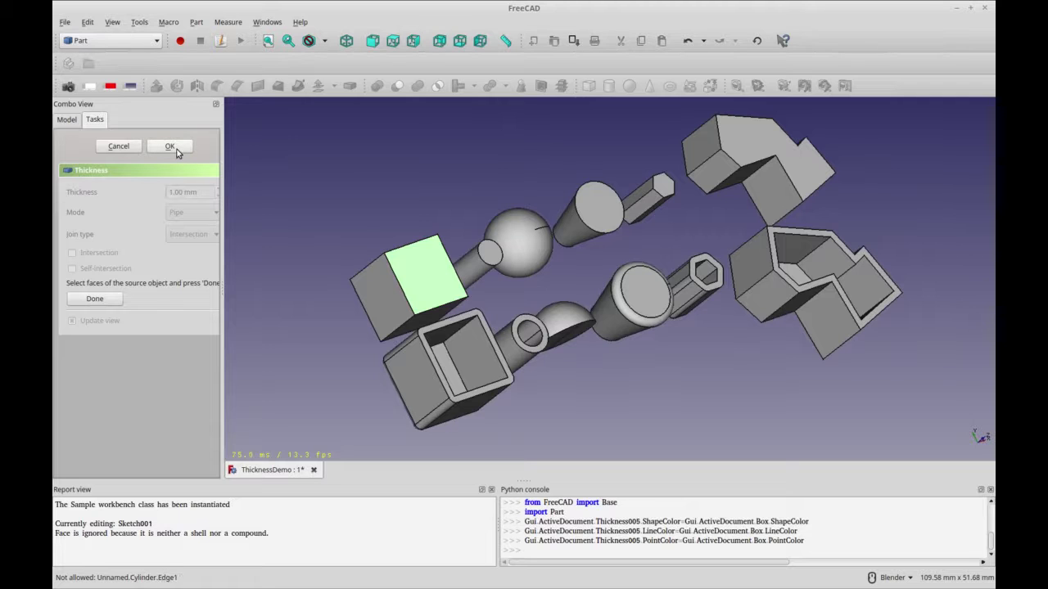
click(95, 298)
middle_drag(581, 349, 531, 353)
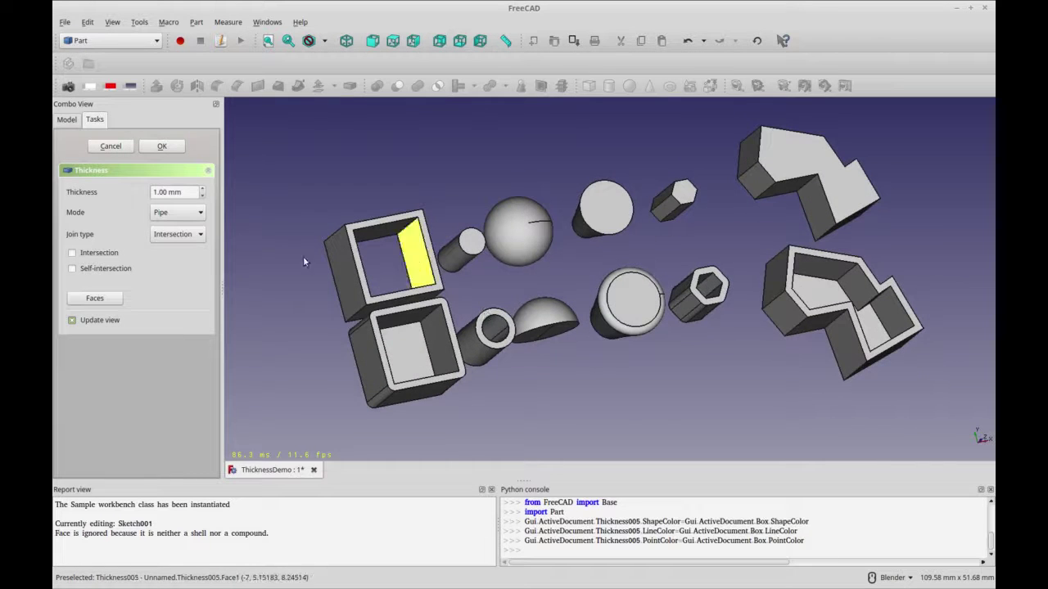
middle_drag(431, 157, 402, 199)
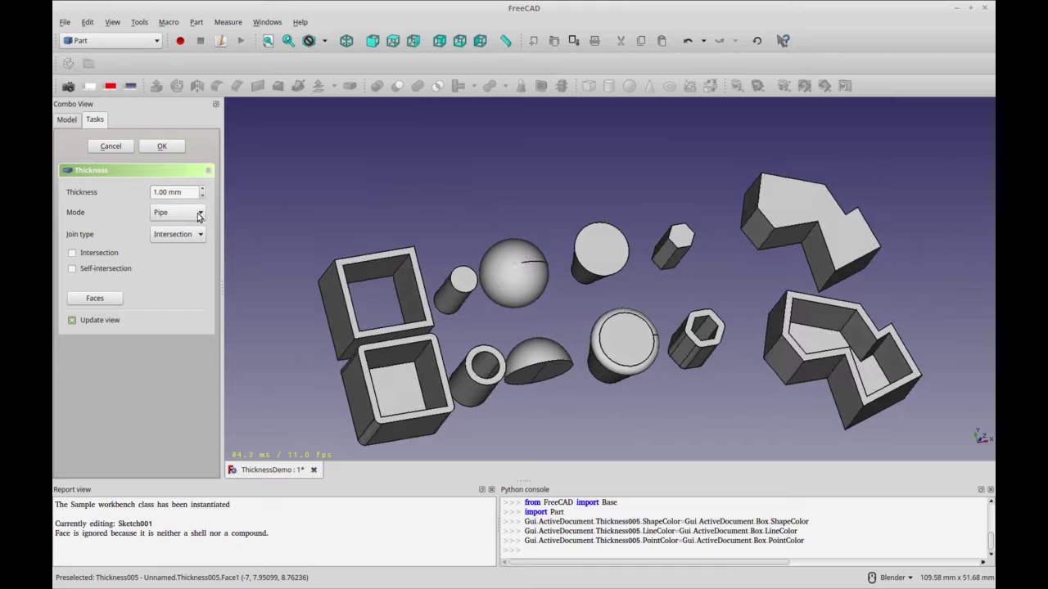
Step: Switch the cube's thickness back to Skin mode and discard the whole operation
click(199, 214)
click(168, 197)
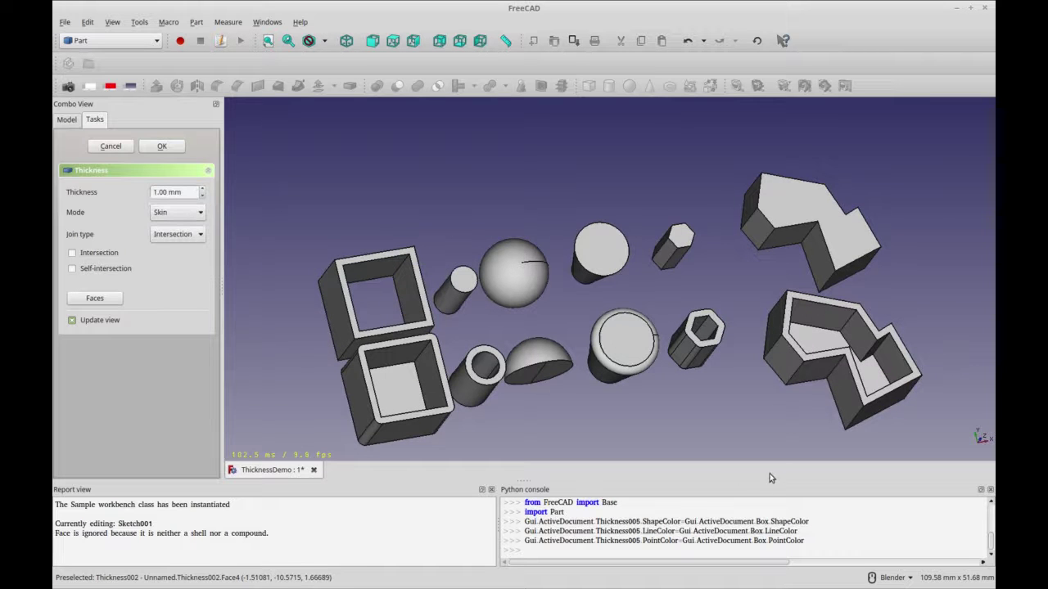
middle_drag(791, 424, 697, 424)
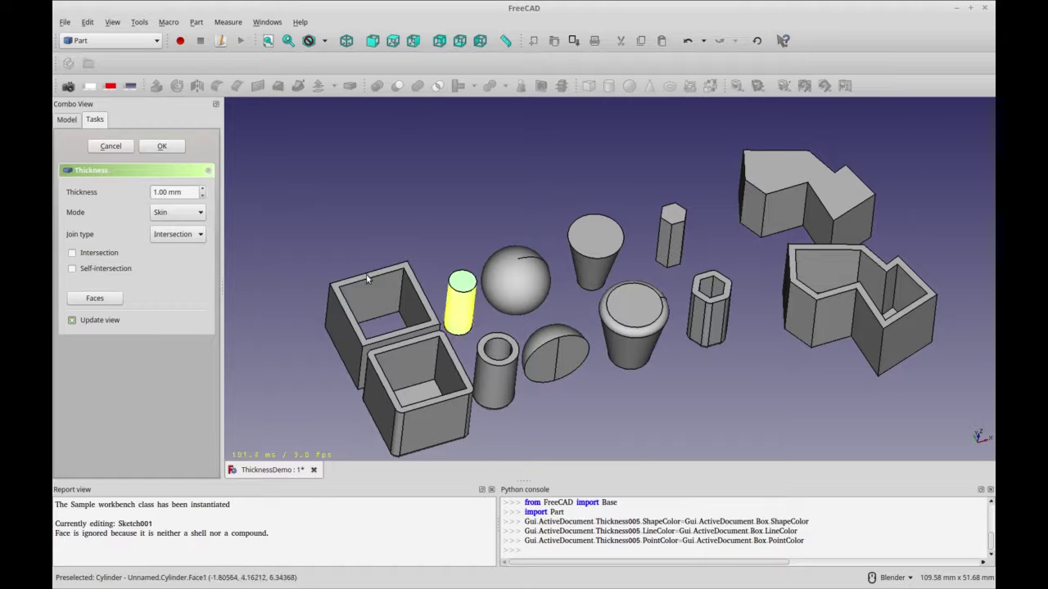
click(111, 147)
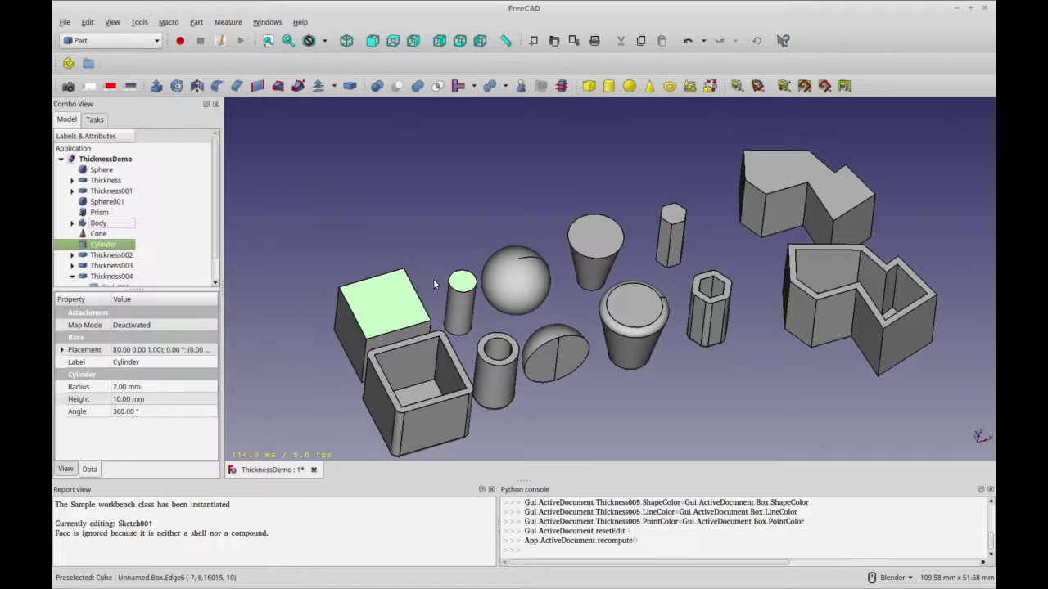
Step: Apply a 1 mm Thickness to the solid cylinder in Skin mode with the Arc join type, picking its top face as open
click(461, 281)
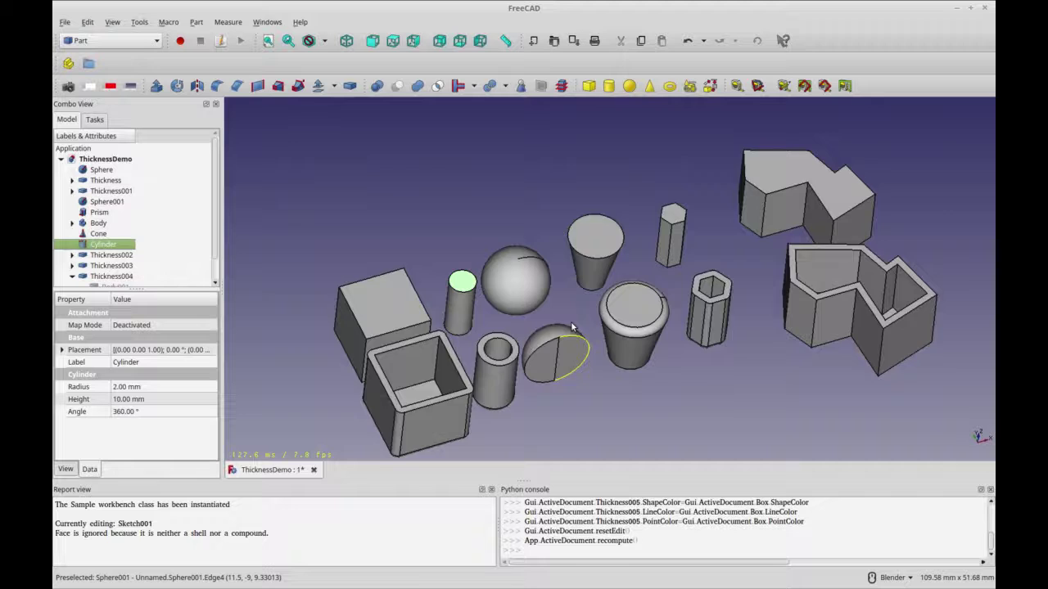
middle_drag(461, 281, 579, 230)
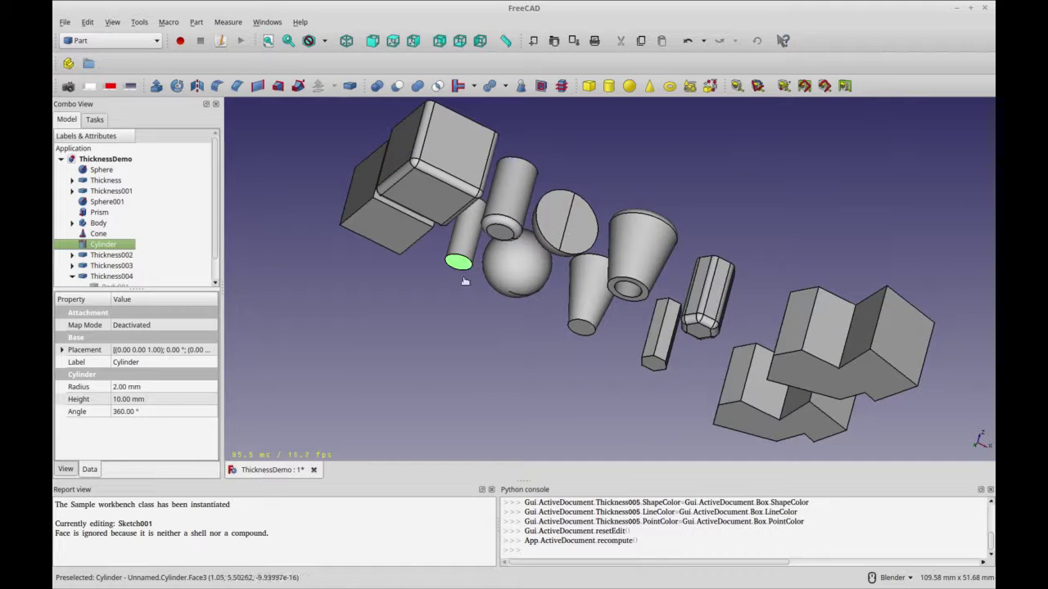
middle_drag(463, 270, 471, 416)
click(350, 86)
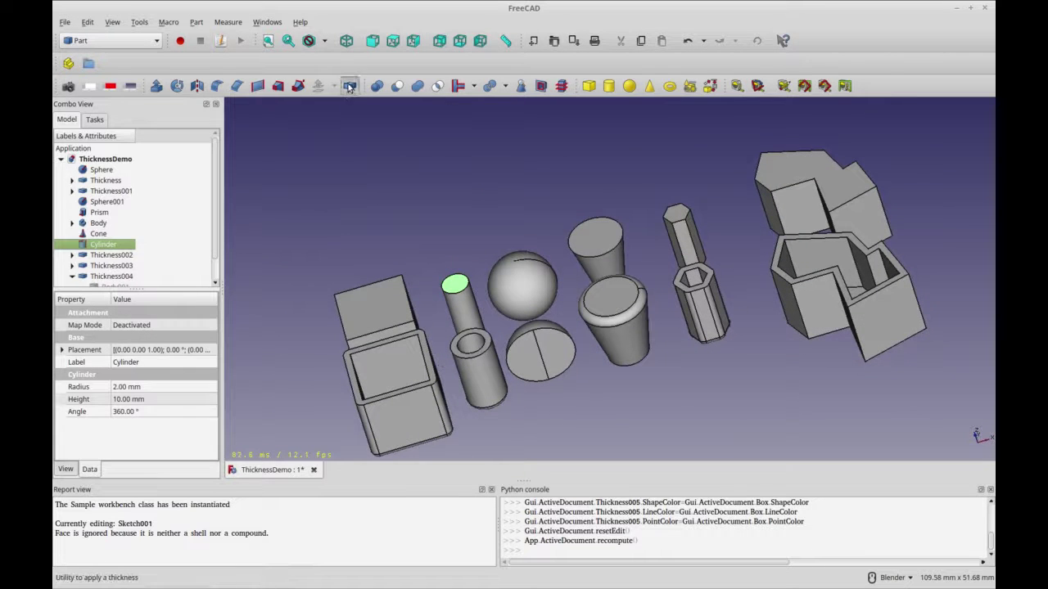
middle_drag(356, 256, 436, 284)
click(102, 299)
click(456, 297)
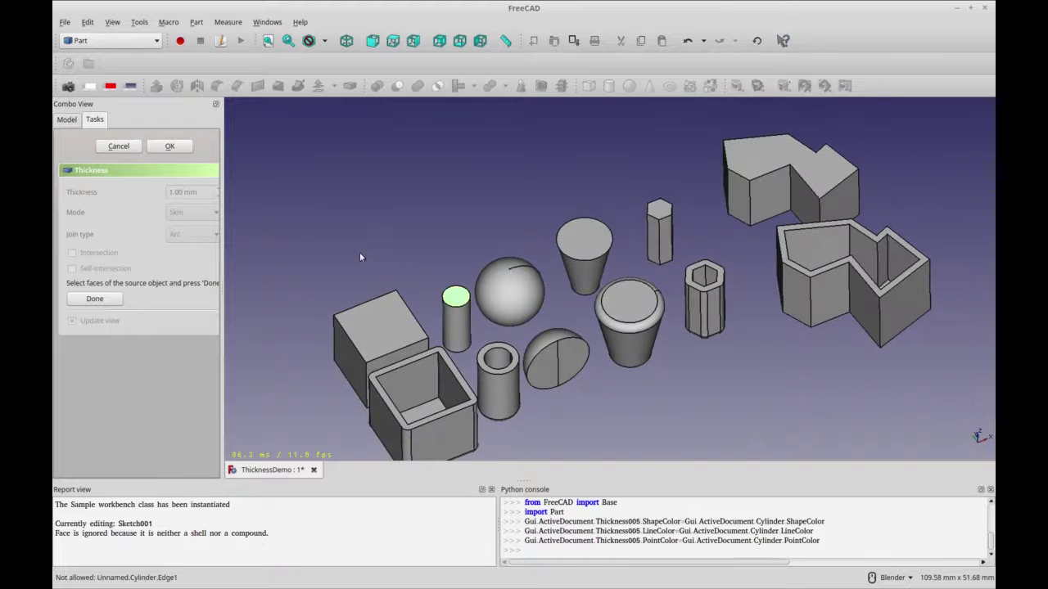
click(95, 298)
middle_drag(590, 327, 576, 357)
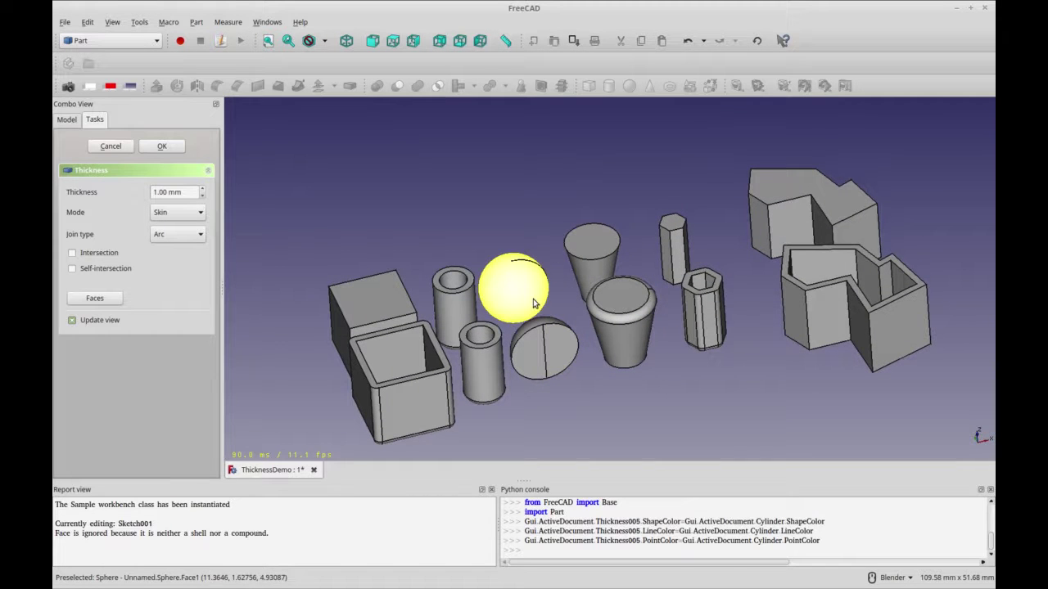
Step: Select the solid cone's top face and accept the cylinder's thickness
click(538, 352)
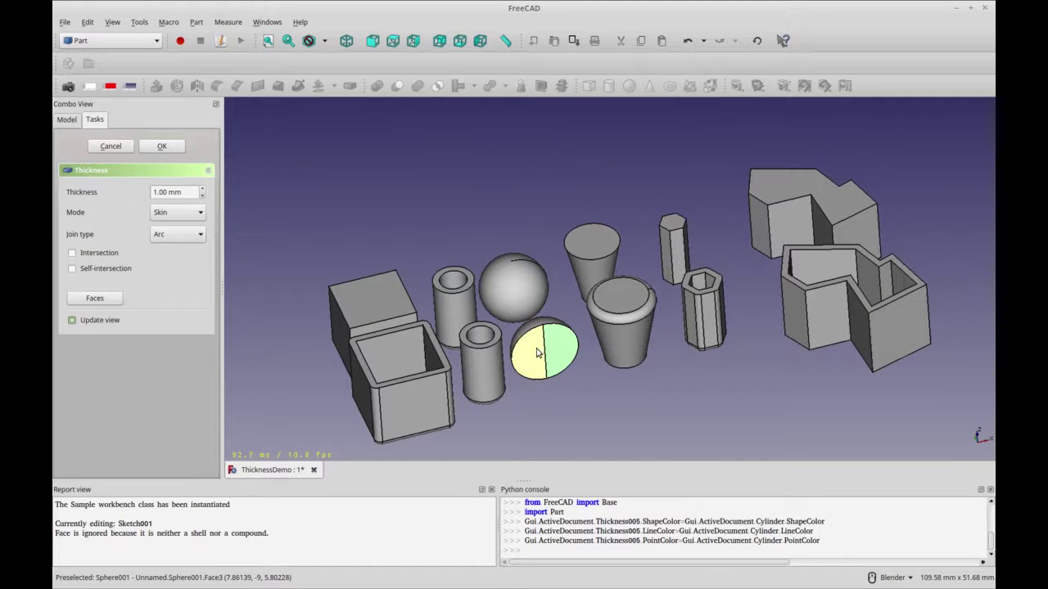
middle_drag(595, 398, 645, 416)
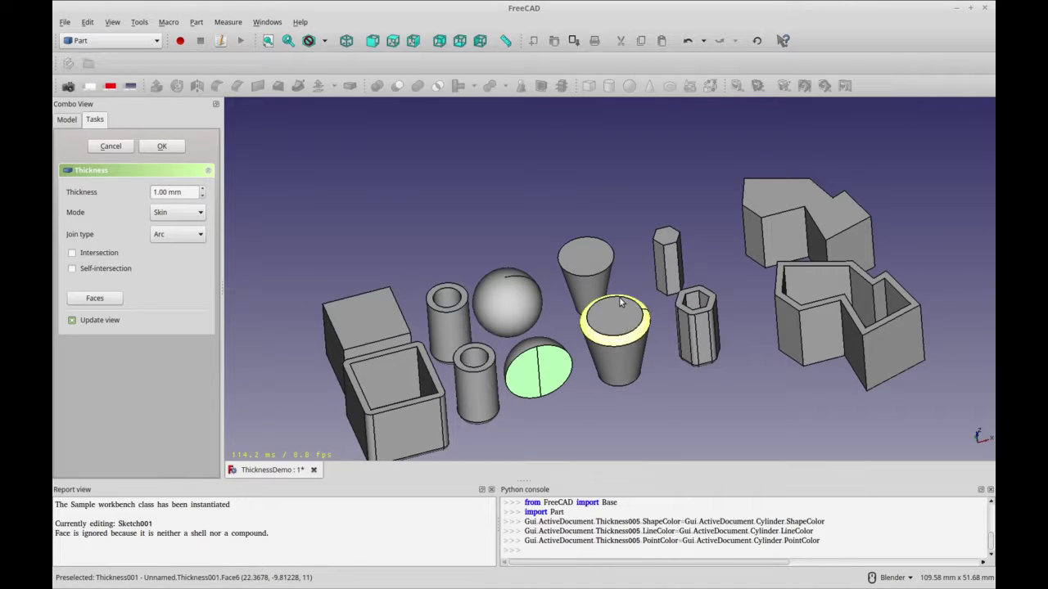
middle_drag(606, 269, 660, 382)
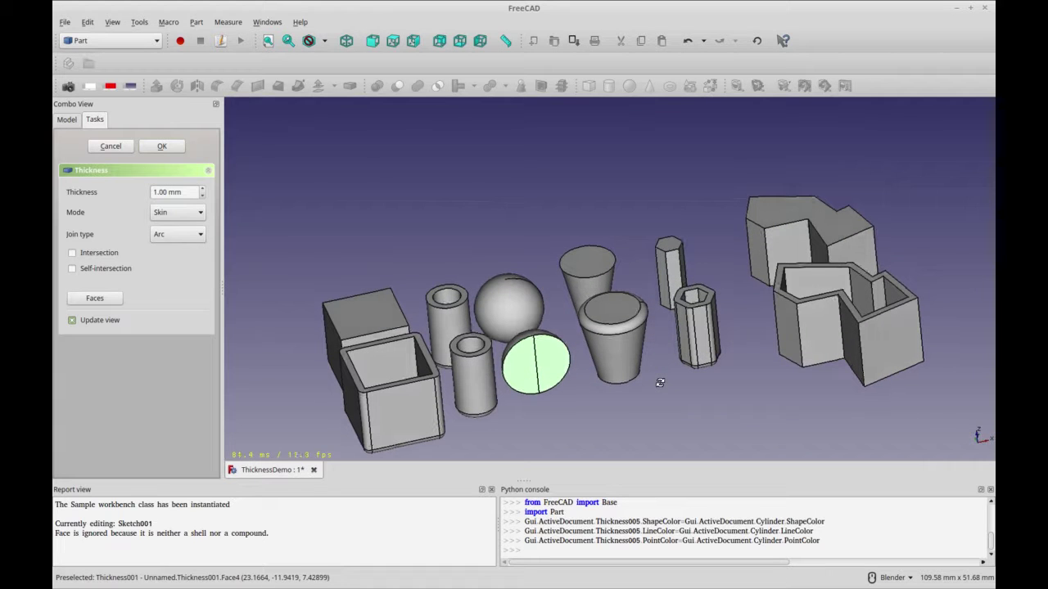
middle_drag(605, 319, 656, 383)
click(601, 265)
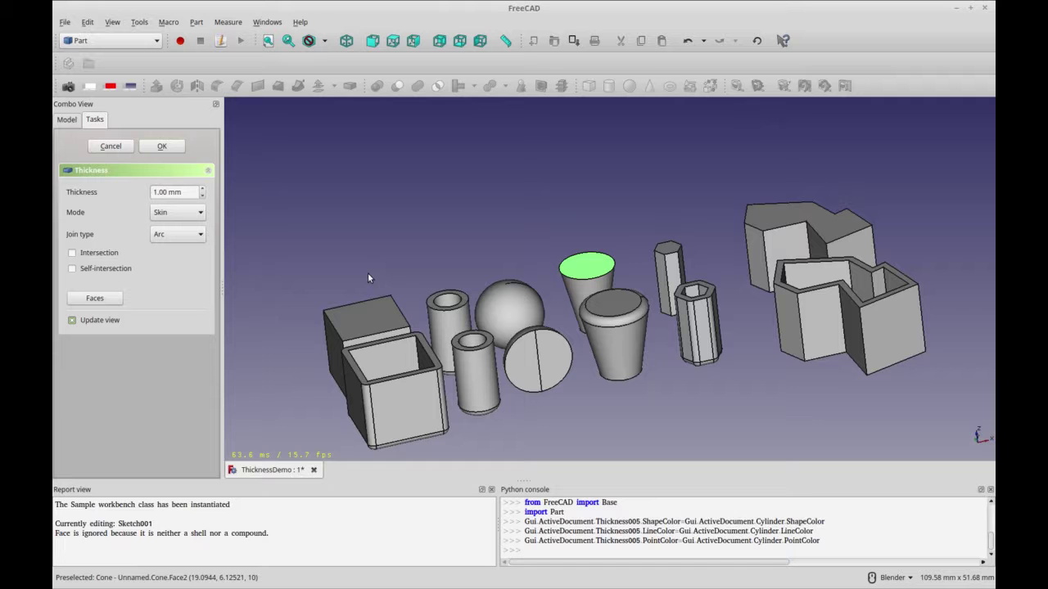
click(149, 146)
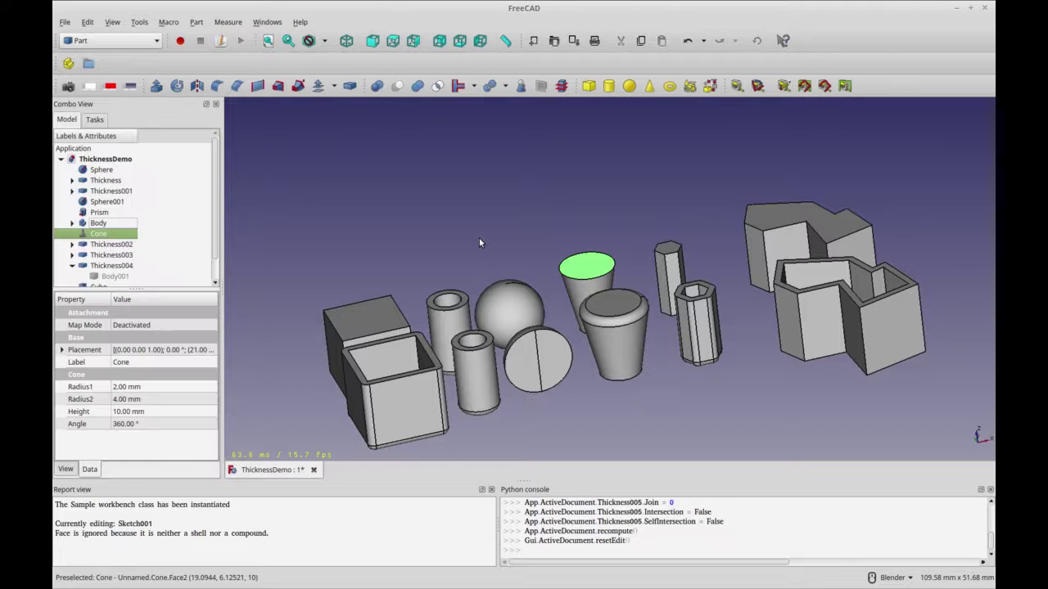
Step: Apply a 1 mm Thickness to the solid cone with its top face open, using Skin mode and the Intersection join type
click(350, 85)
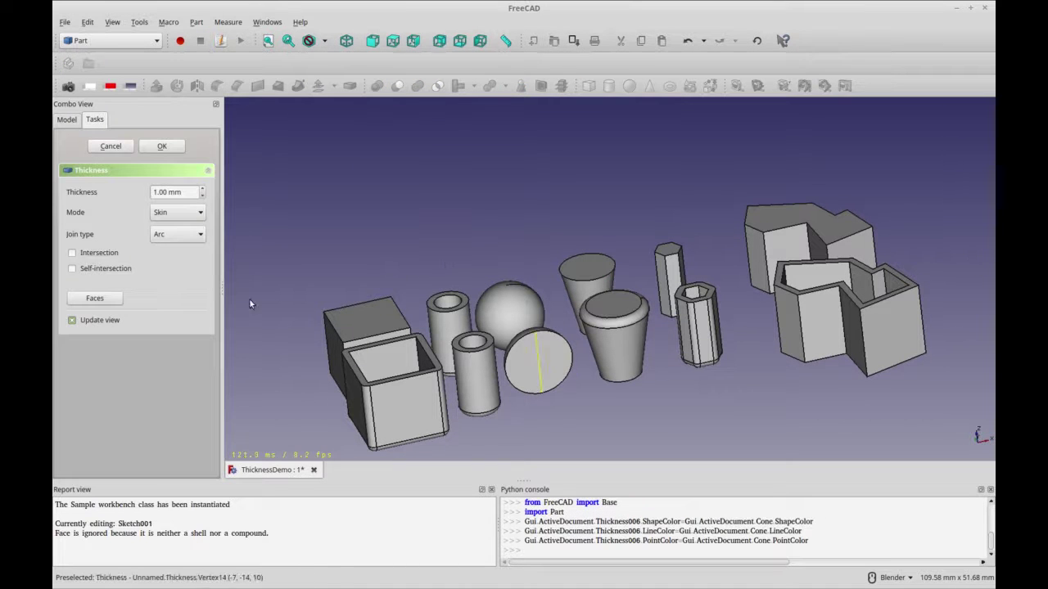
click(193, 212)
click(192, 213)
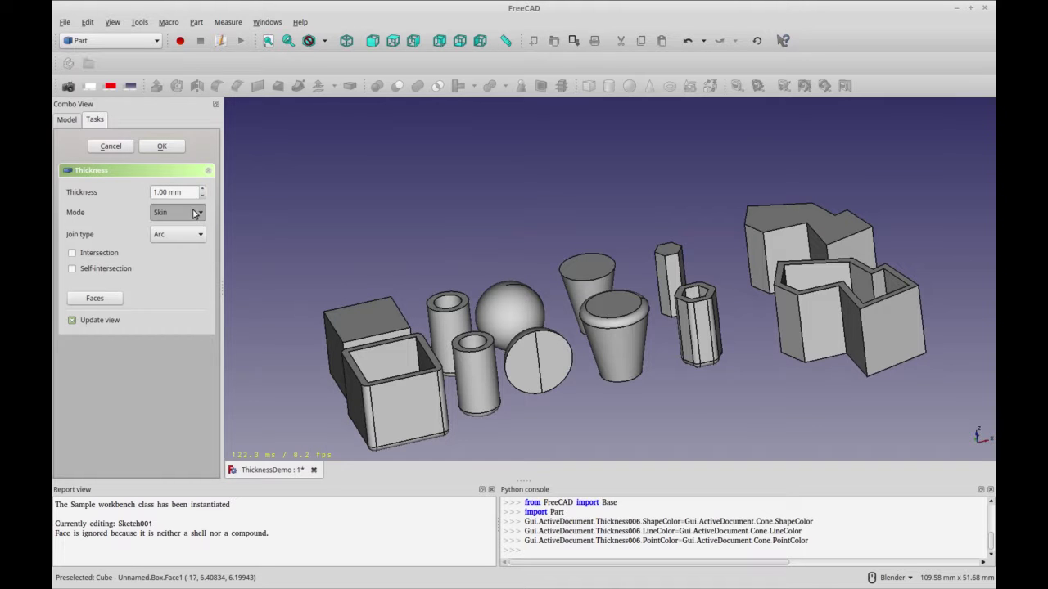
click(191, 236)
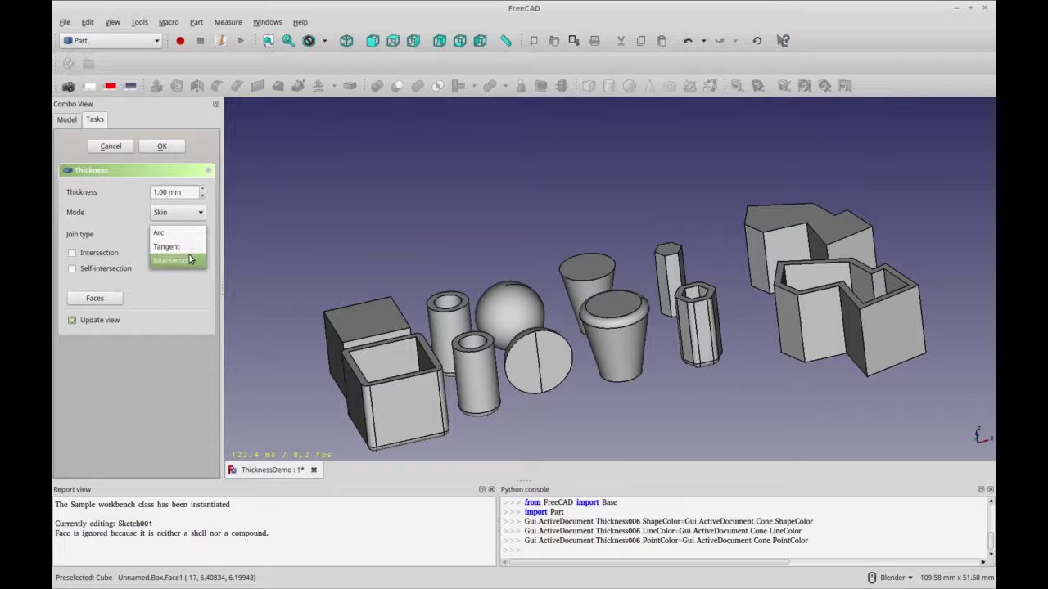
click(189, 259)
middle_drag(630, 385, 631, 406)
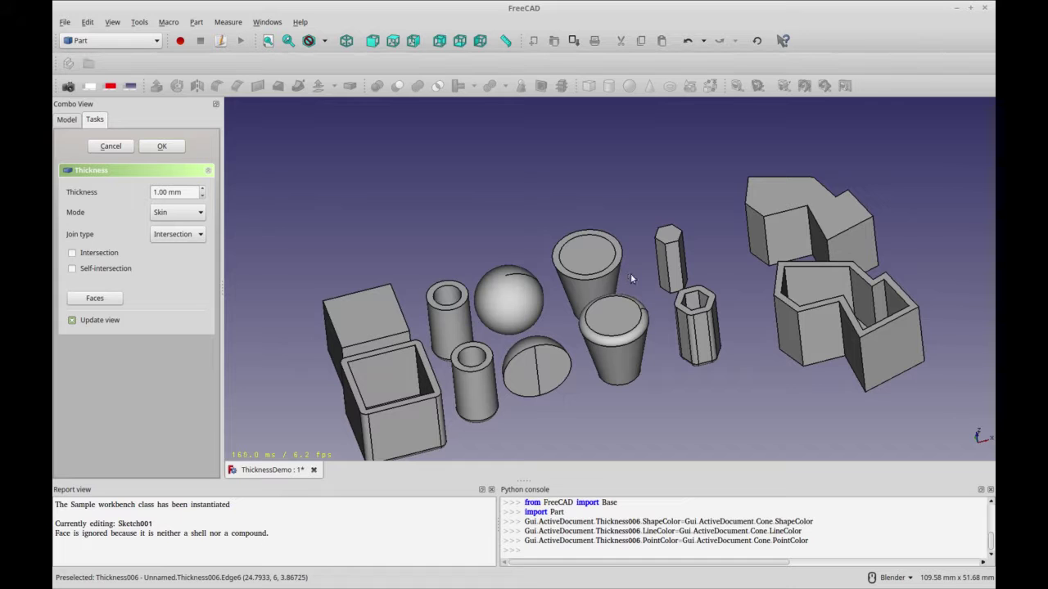
click(163, 147)
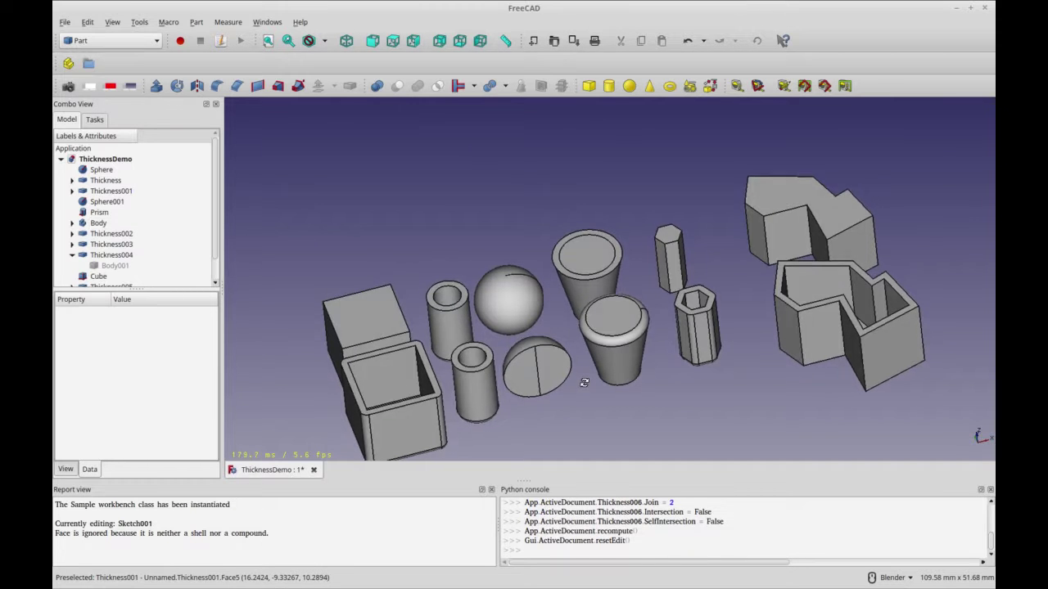
Step: Hide the original solid cone and inspect the interior of the hollow cone from several angles
middle_drag(584, 382, 584, 372)
click(587, 258)
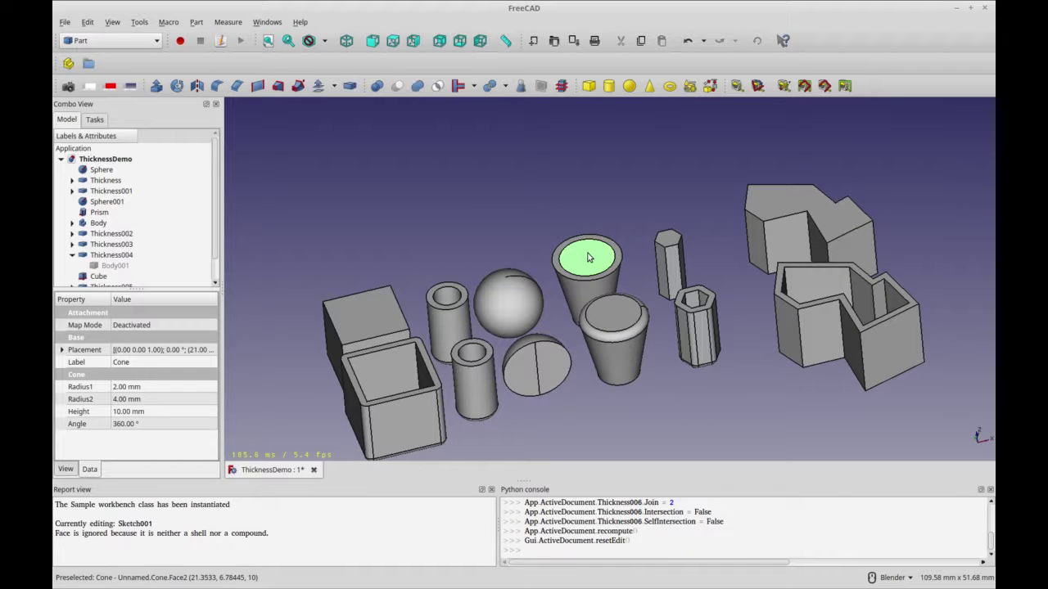
key(space)
key(2)
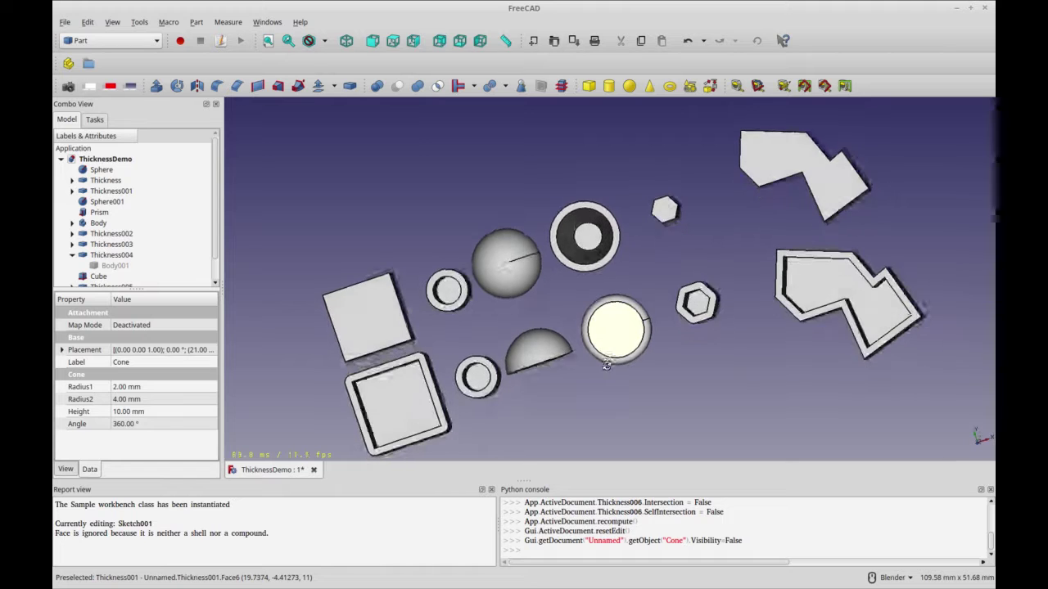
middle_drag(606, 365, 668, 384)
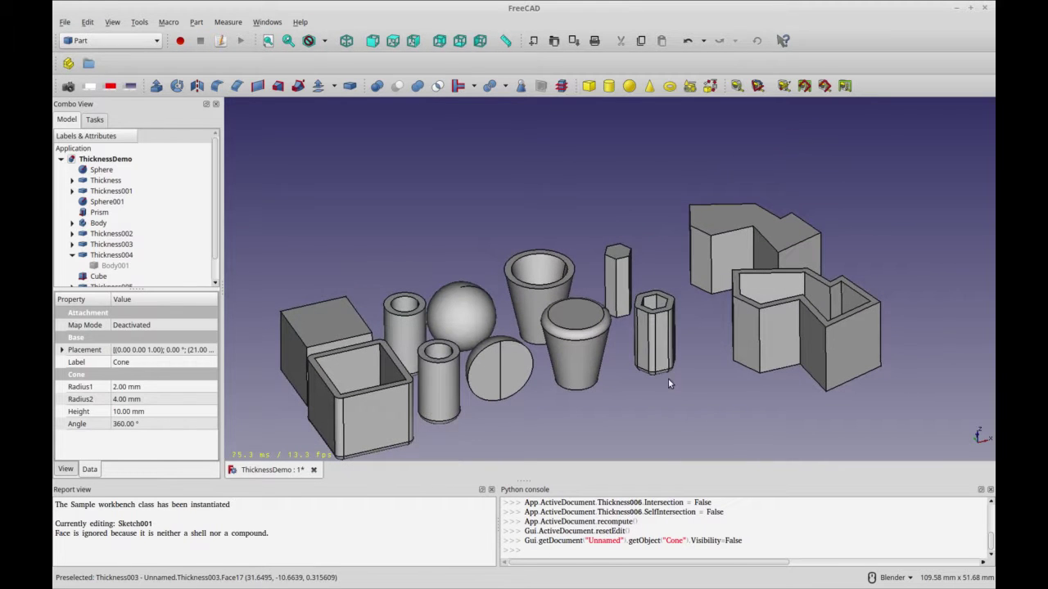
Step: Select the solid hexagonal prism's top face and review the available geometric primitive types without creating one
click(618, 252)
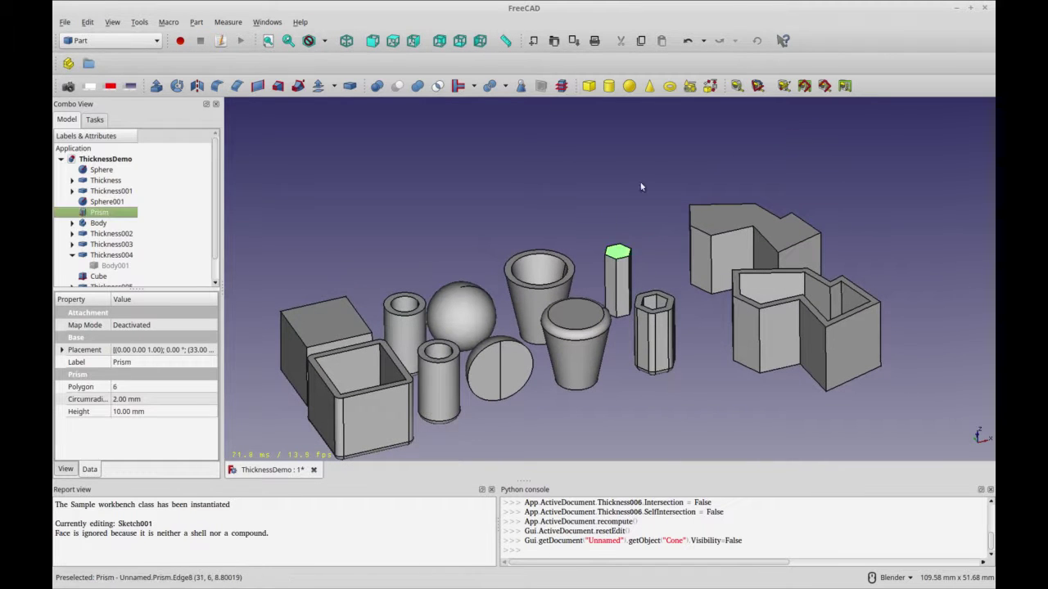
click(690, 87)
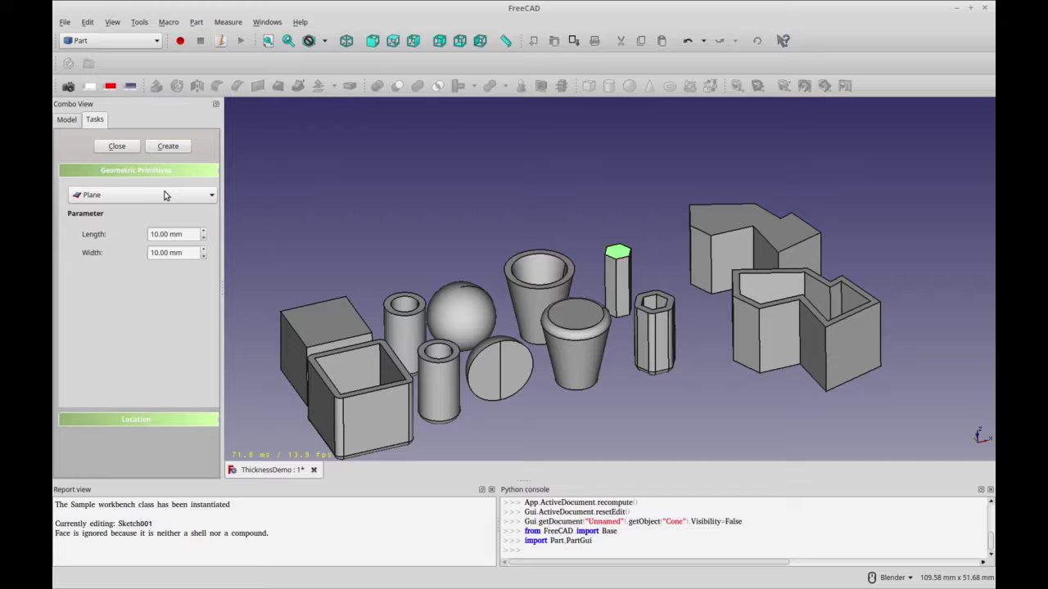
click(203, 197)
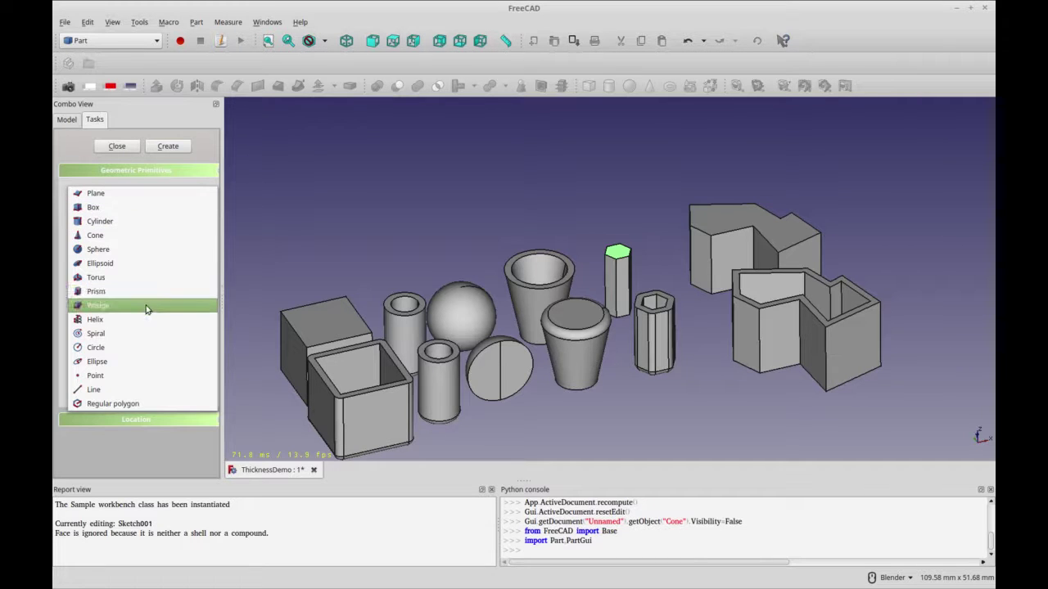
click(701, 411)
middle_drag(700, 412, 683, 446)
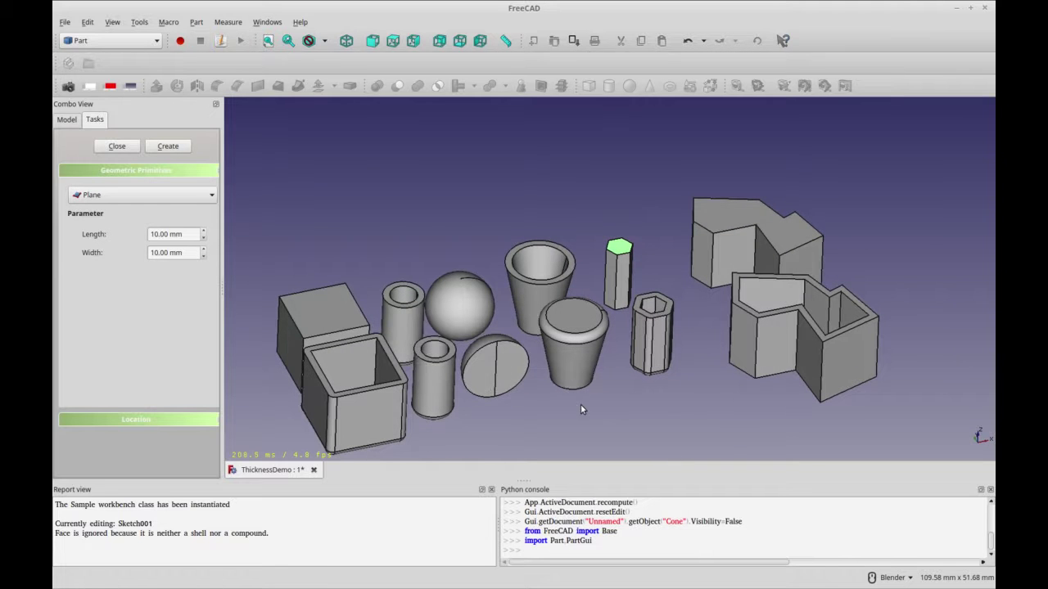
click(129, 151)
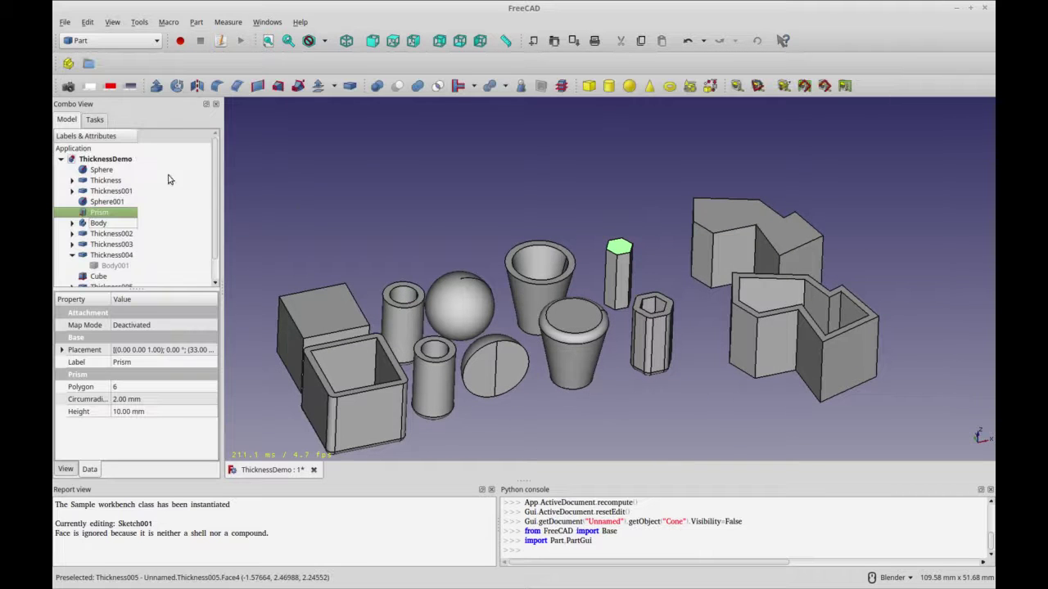
Step: Add one side face of the prism to the open faces and apply a 1 mm Thickness in Skin mode with the Arc join type
click(623, 266)
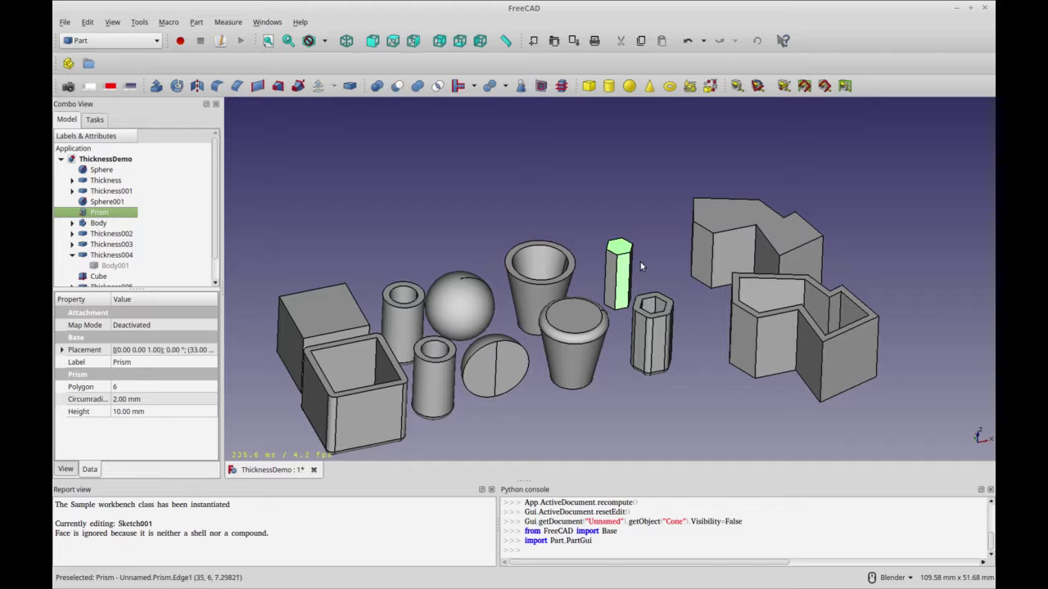
click(350, 86)
middle_drag(655, 426, 648, 449)
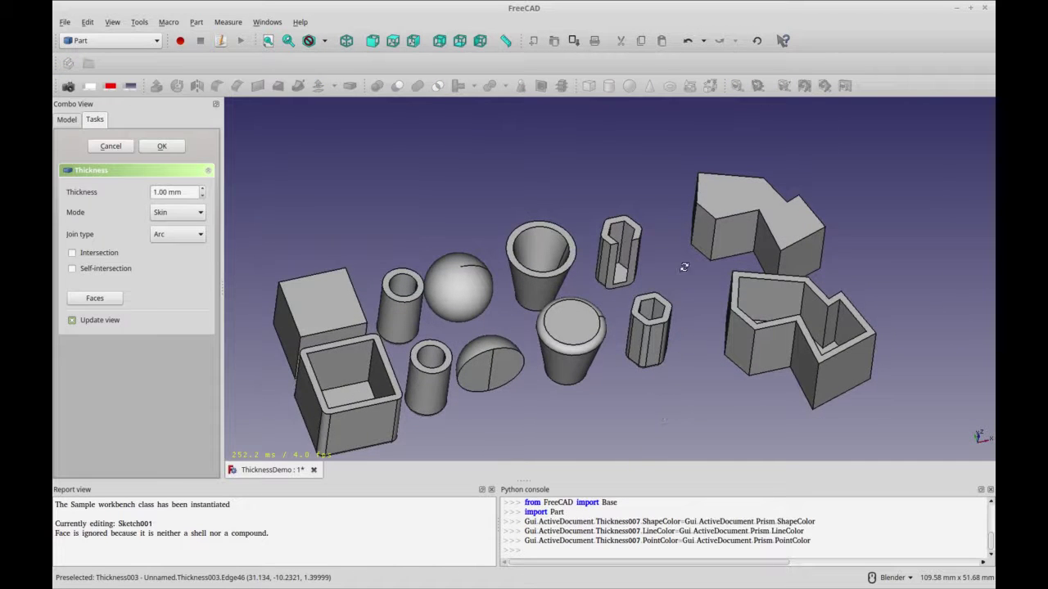
middle_drag(685, 267, 668, 305)
middle_drag(660, 349, 715, 407)
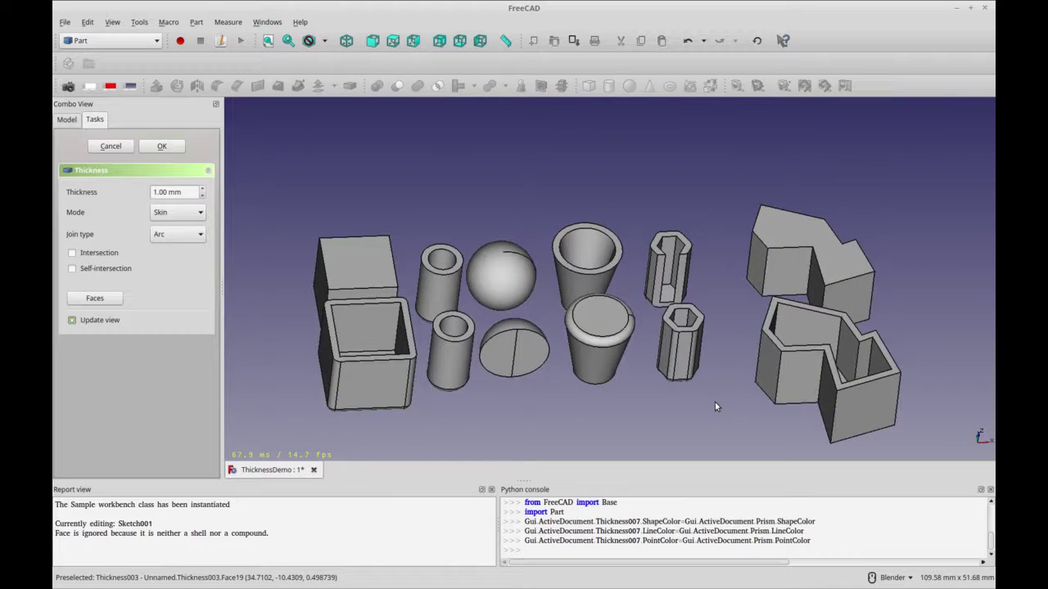
shift+middle_drag(734, 311, 634, 292)
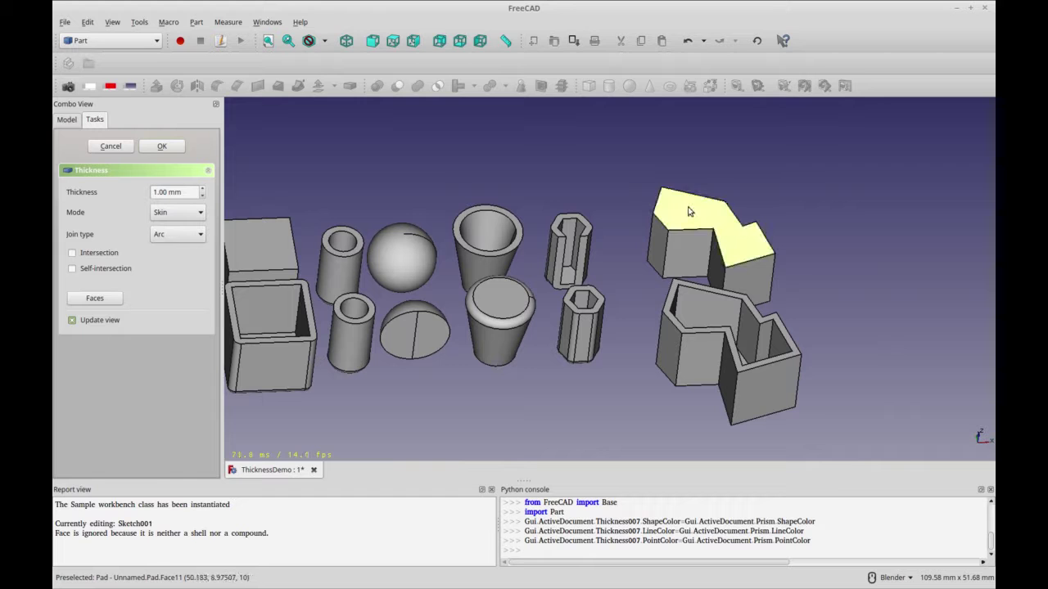
click(160, 146)
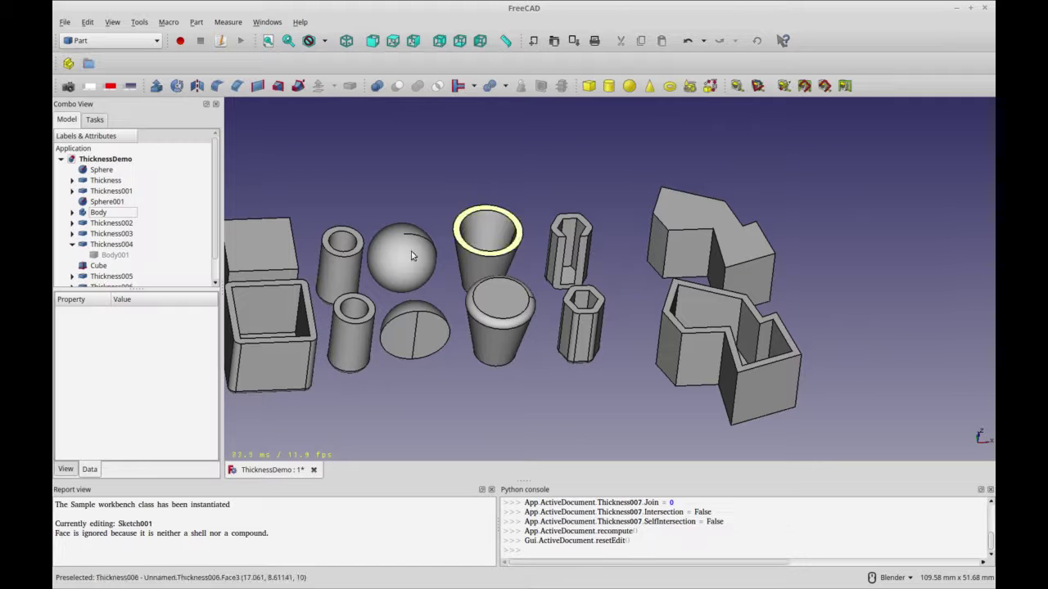
shift+middle_drag(766, 253, 743, 252)
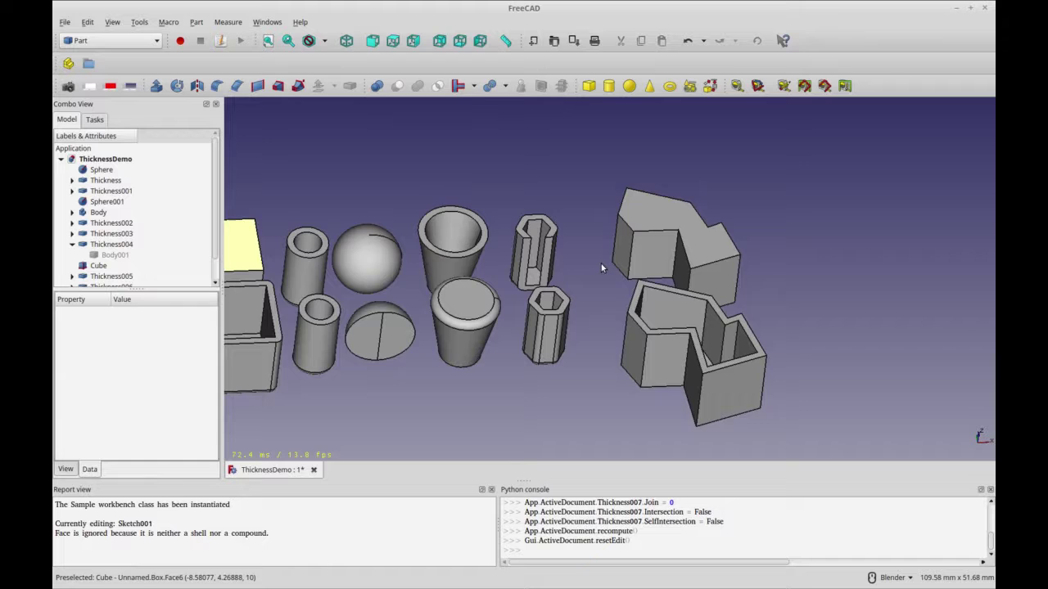
mouse_move(601, 264)
middle_down()
mouse_move(748, 306)
mouse_move(640, 257)
mouse_move(655, 237)
mouse_move(767, 260)
middle_up()
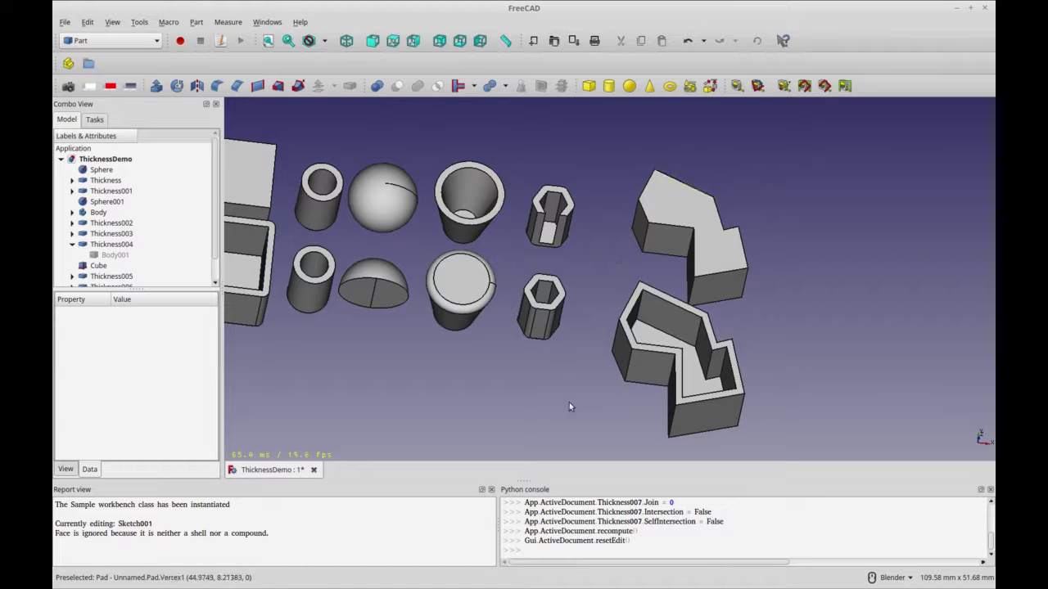
middle_drag(569, 402, 583, 382)
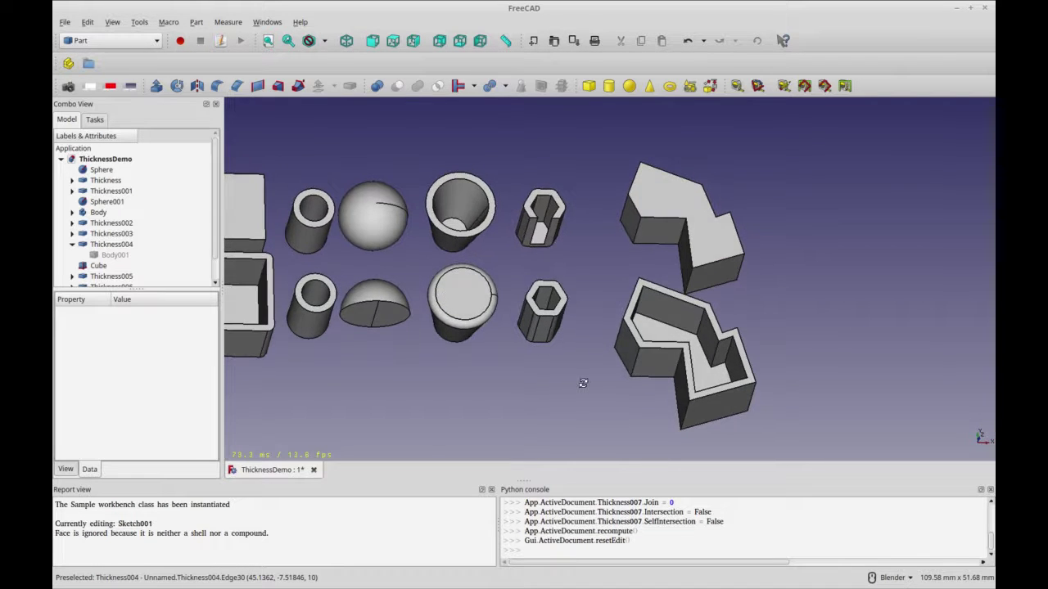
middle_drag(647, 354, 602, 352)
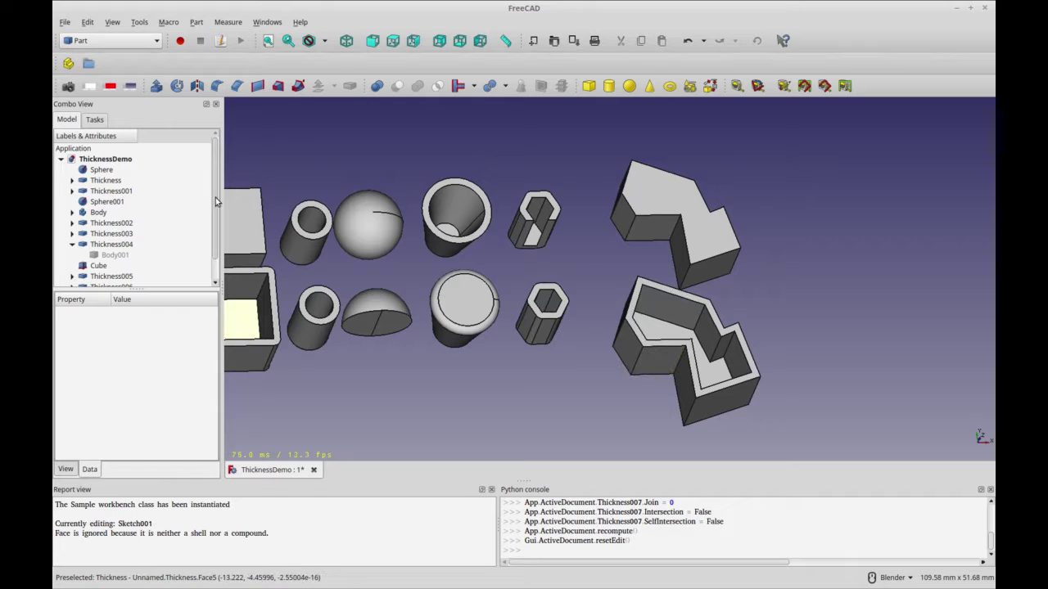
Step: Briefly show and hide Body001, the source solid under Thickness004
scroll(215, 197, down, 1)
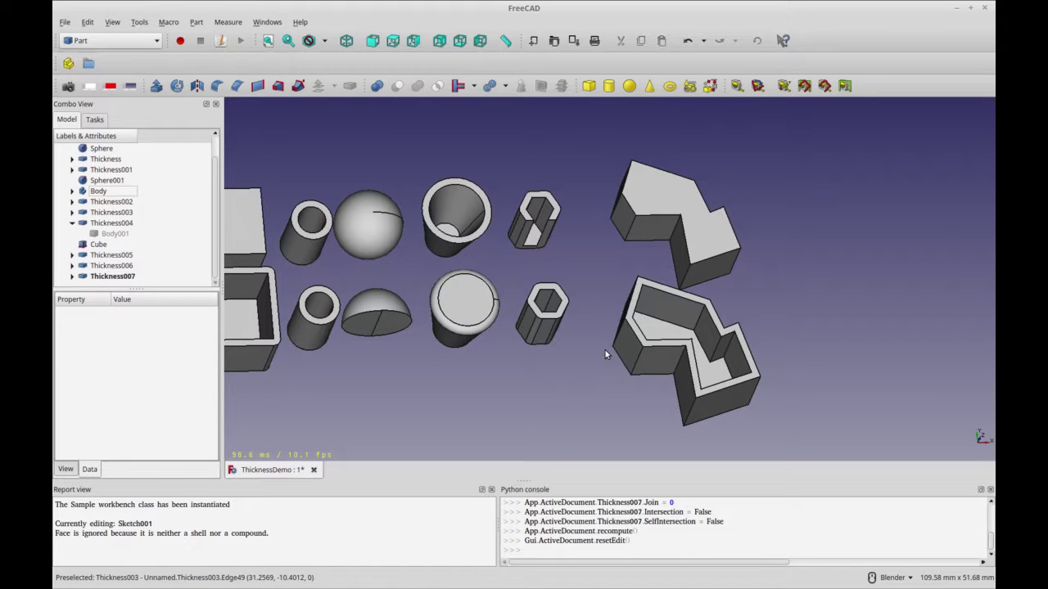
scroll(160, 205, up, 1)
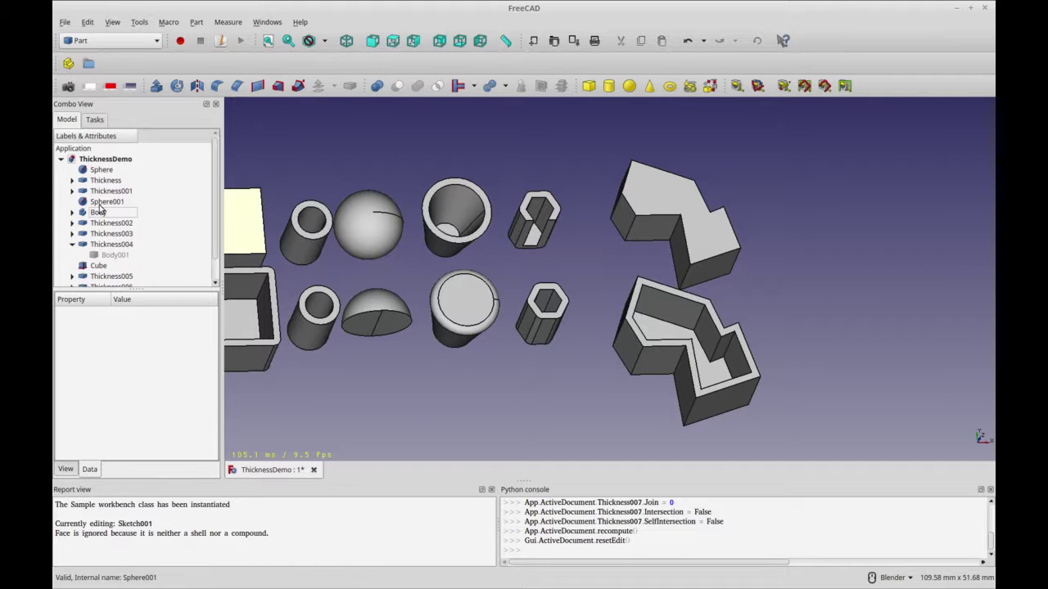
click(97, 255)
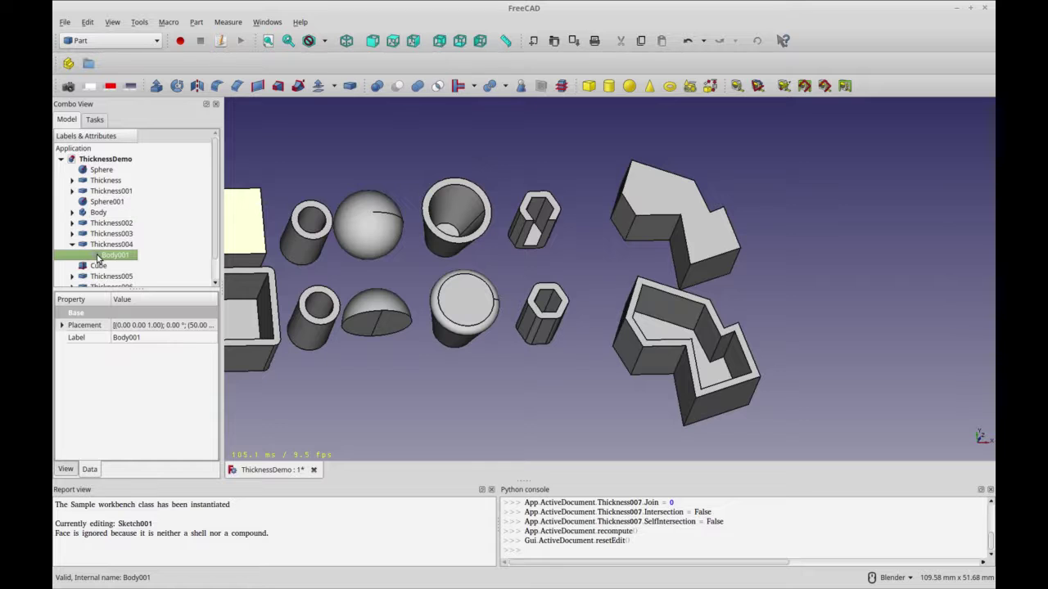
key(space)
key(space)
Step: Expand Body, make the Sketch under its Pad visible, and open that sketch for a look before closing it
scroll(97, 250, down, 1)
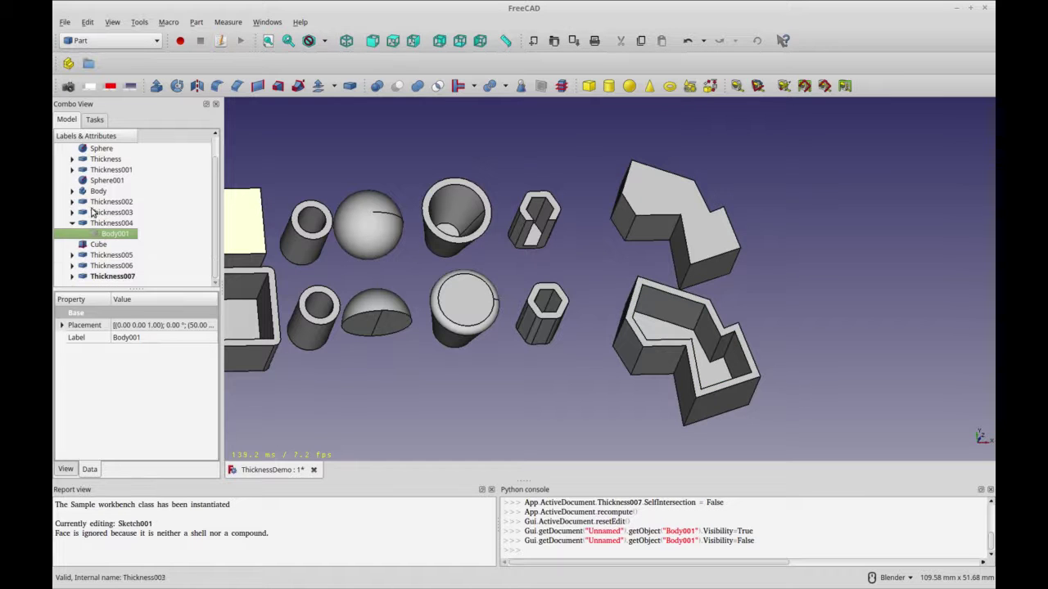
click(87, 193)
click(73, 193)
click(109, 223)
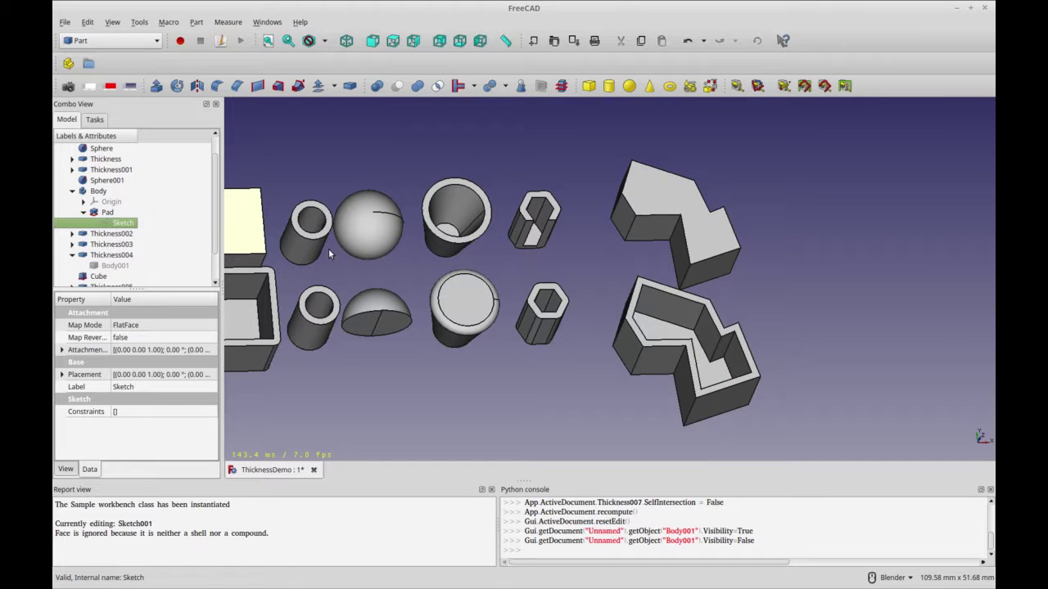
key(space)
mouse_move(806, 243)
middle_down()
mouse_move(731, 144)
mouse_move(604, 122)
mouse_move(758, 213)
middle_up()
double_click(123, 223)
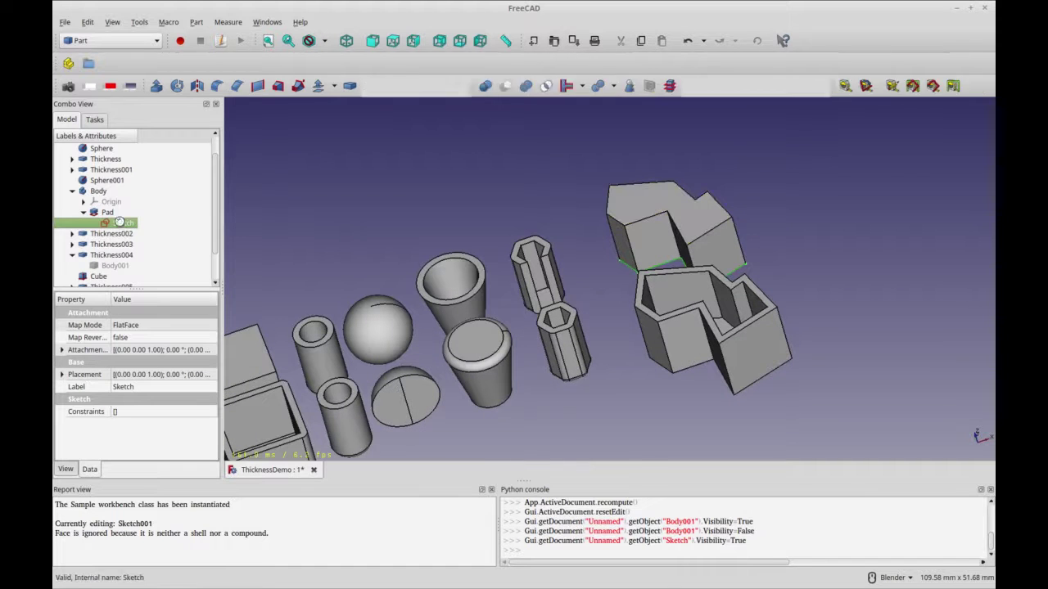
click(136, 147)
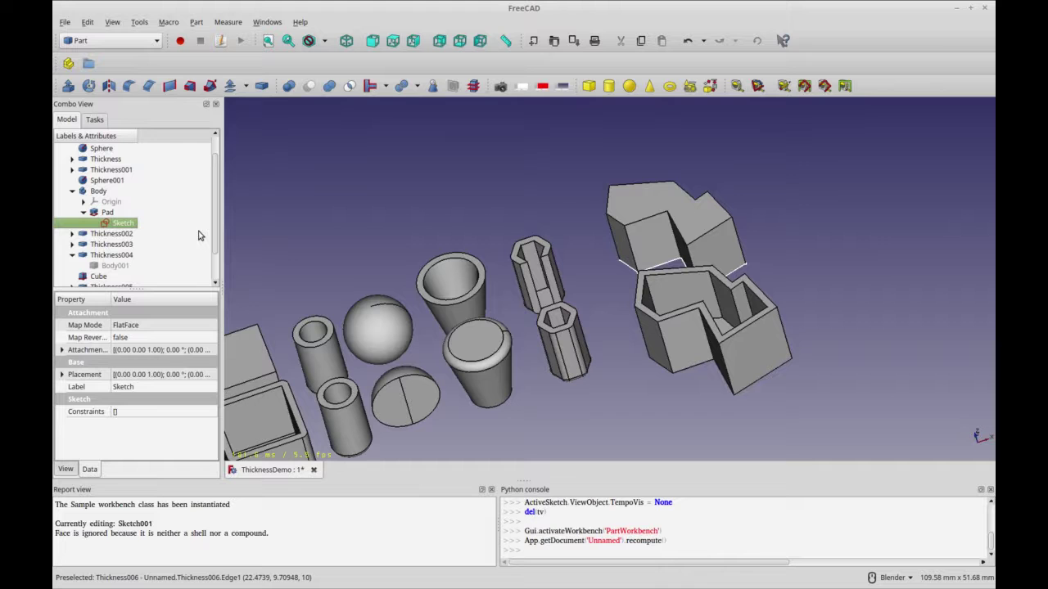
Step: Switch the Pad's visibility off and on again and inspect the angular solid from several angles
click(107, 212)
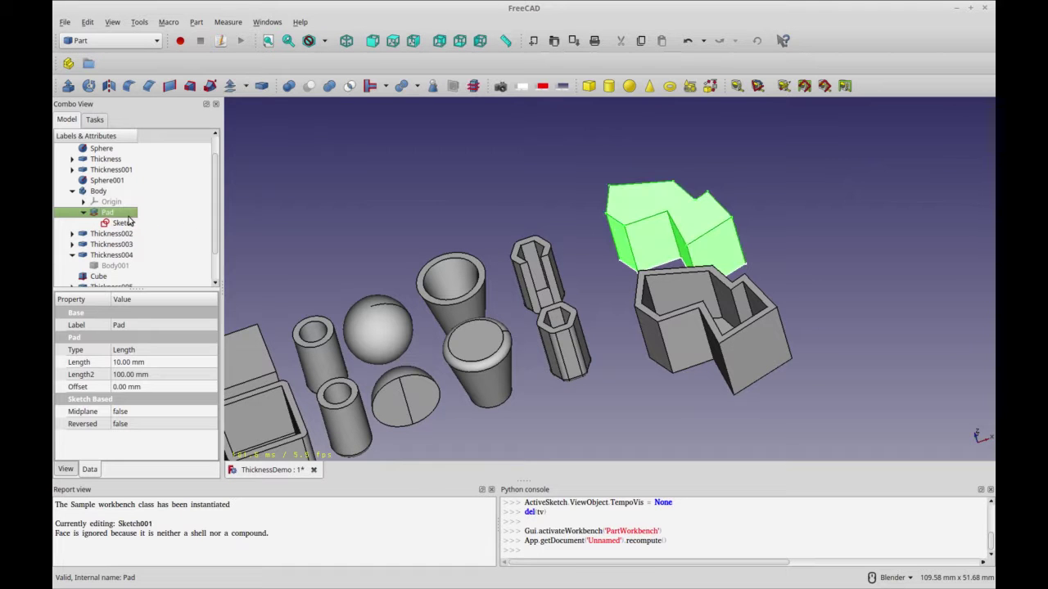
key(space)
key(space)
middle_drag(313, 256, 373, 291)
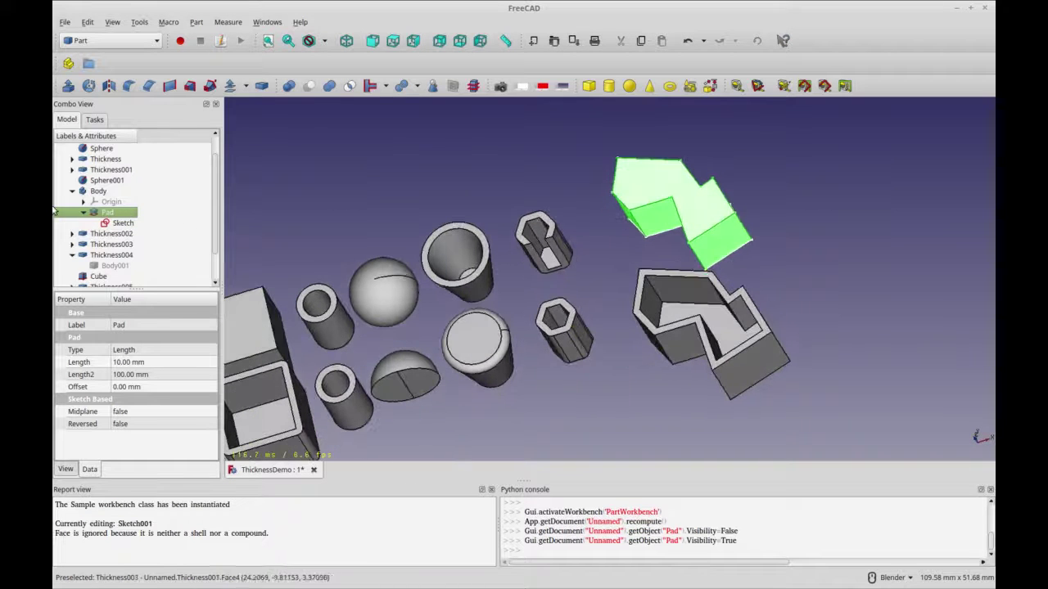
middle_drag(547, 225, 565, 233)
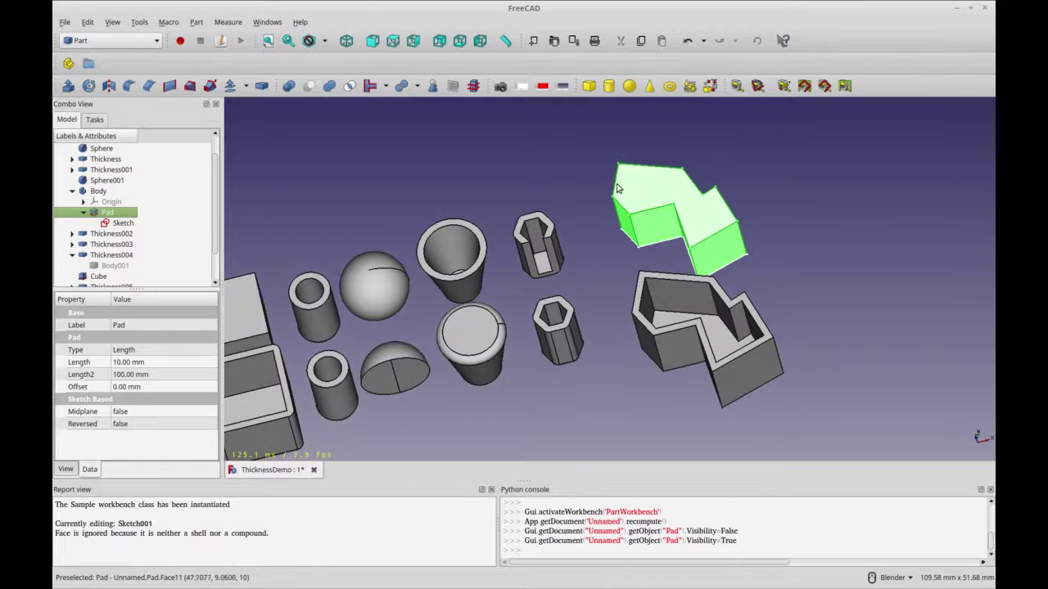
middle_drag(468, 173, 413, 185)
Step: Select Body and look through the Part commands without applying one
click(98, 191)
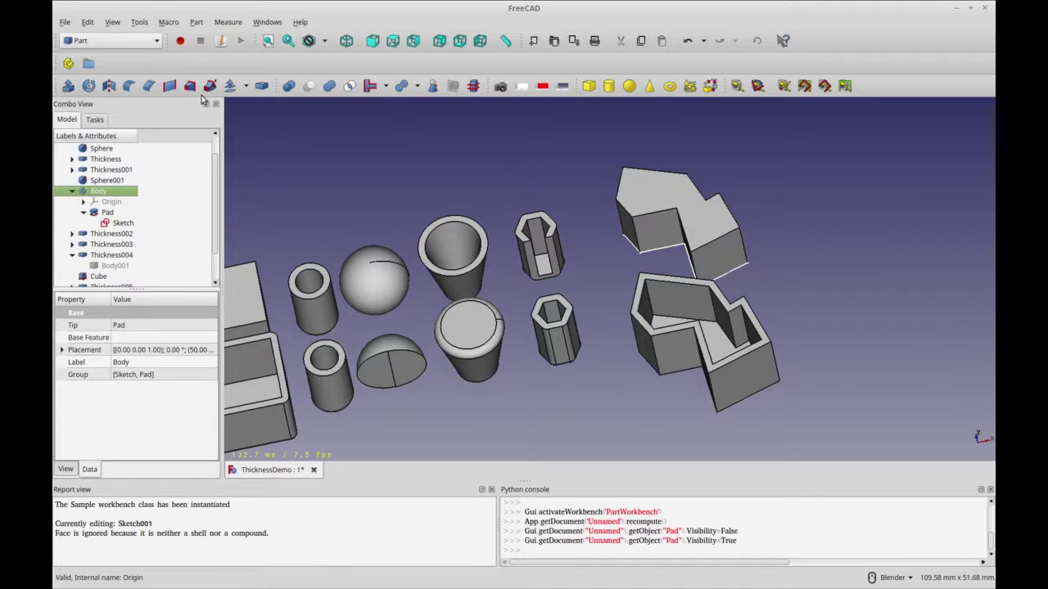
click(197, 22)
click(157, 189)
Step: Check Thickness004's properties, and toggle its Body001 source on and off for comparison with Body
click(112, 255)
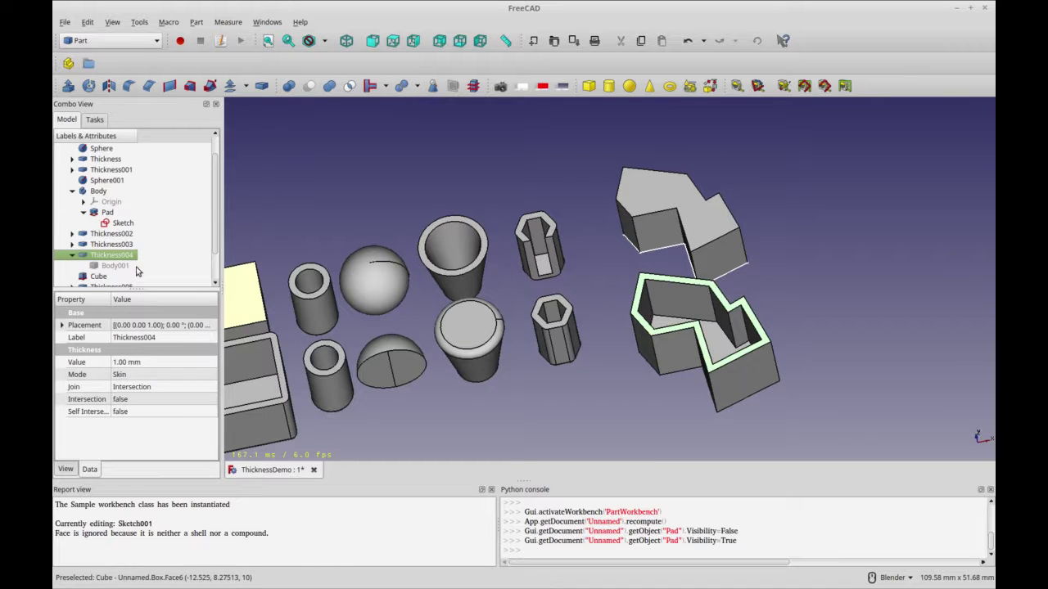
click(119, 266)
key(space)
key(space)
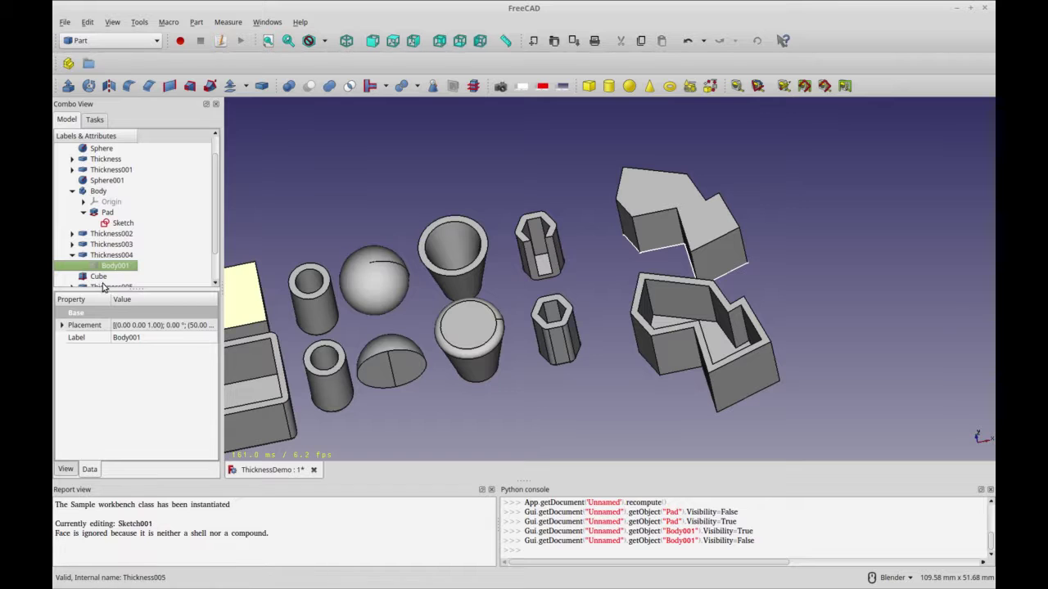
right_click(113, 271)
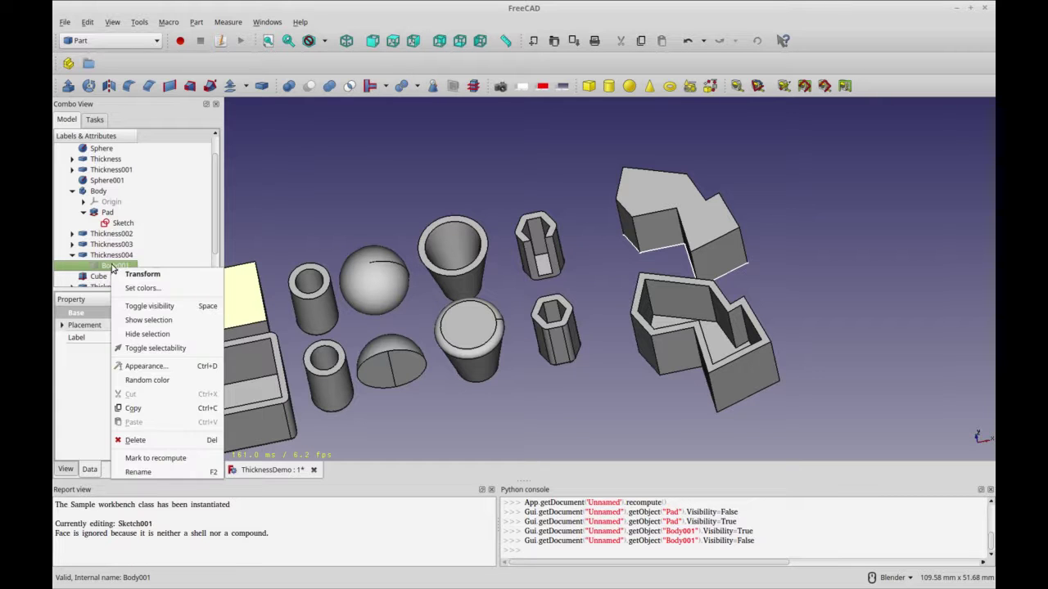
click(123, 267)
right_click(120, 268)
click(172, 236)
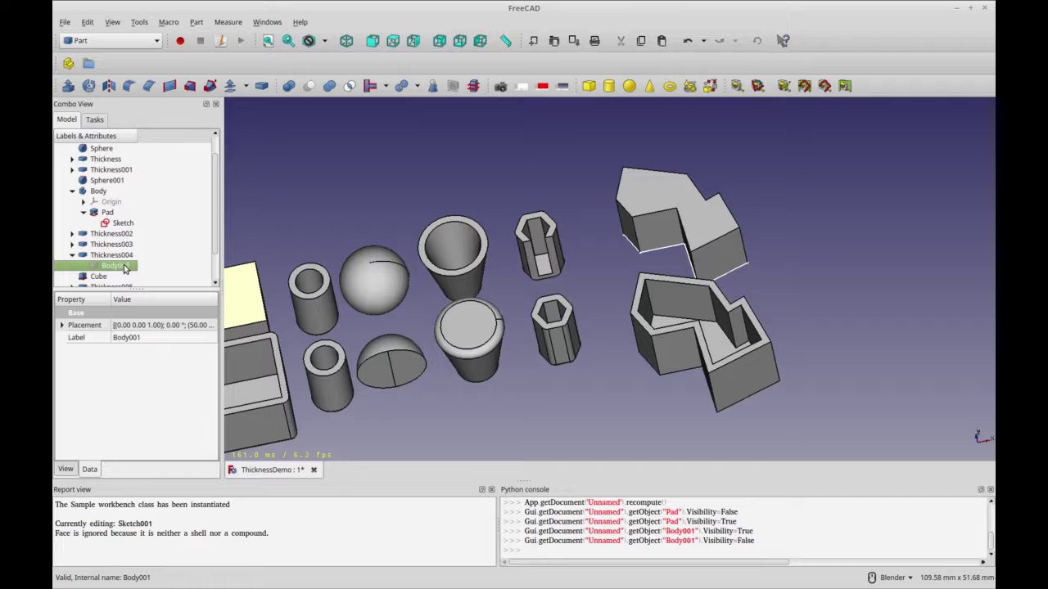
Step: Make Body002 visible and move it 24 mm along the X axis, clear of the hollowed body
scroll(524, 397, down, 3)
shift+middle_drag(573, 407, 557, 391)
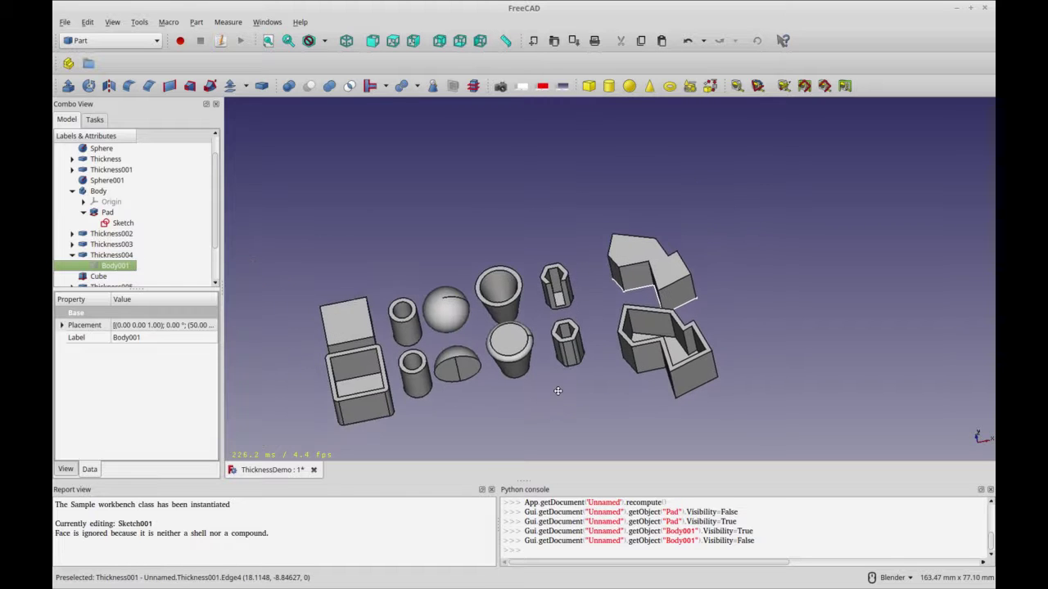
scroll(110, 230, down, 2)
click(114, 277)
key(space)
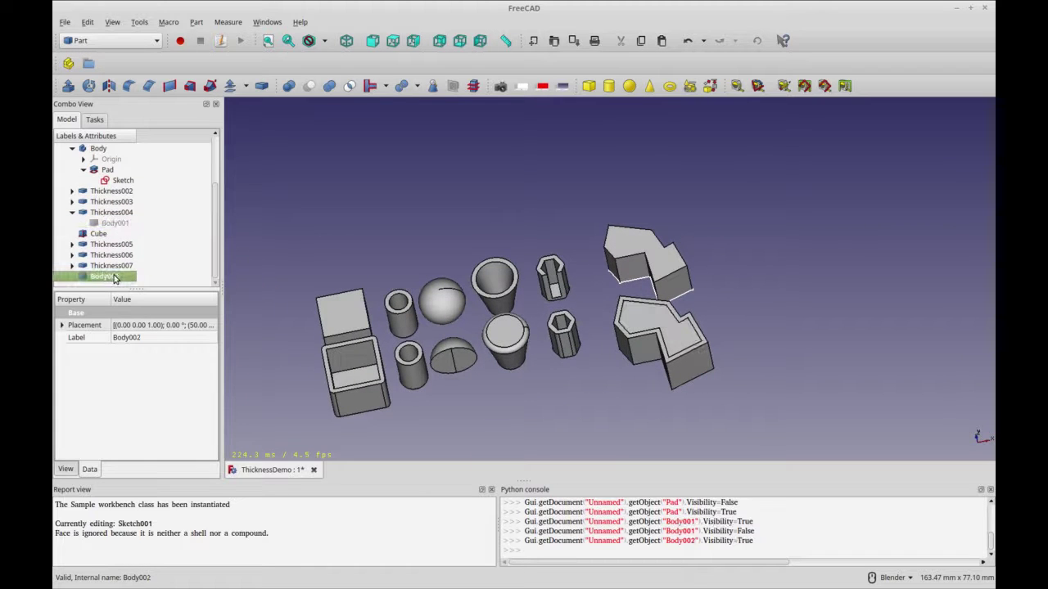
right_click(115, 278)
click(138, 283)
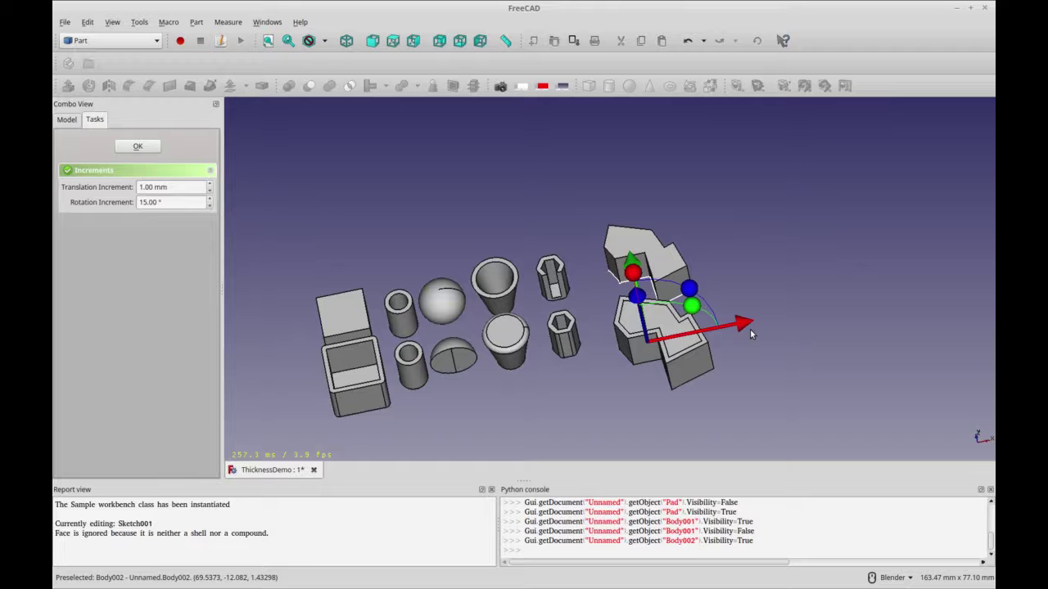
drag(779, 320, 866, 320)
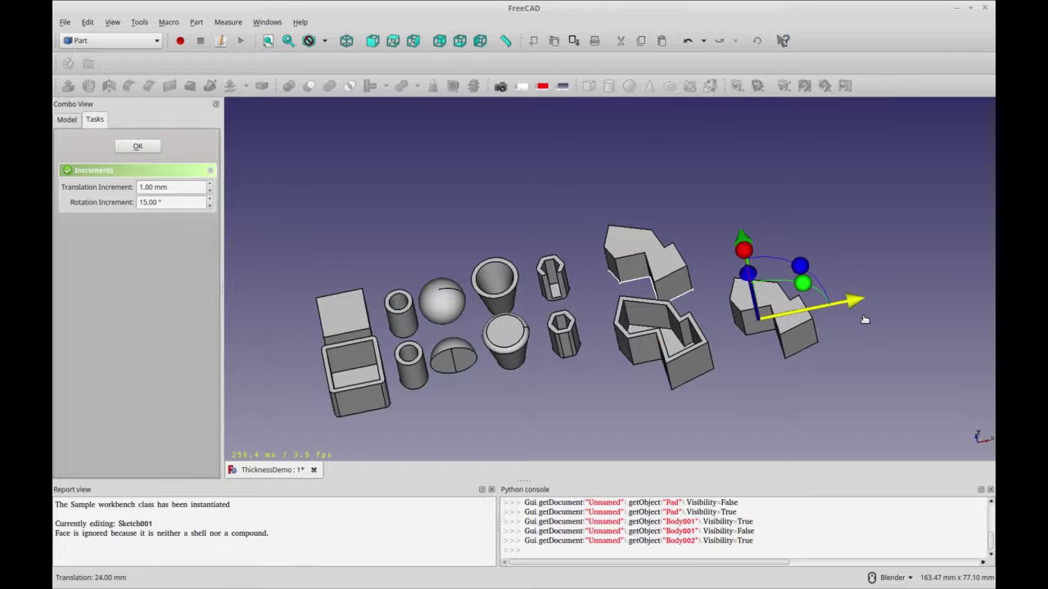
click(131, 144)
Step: Start a Thickness on Body002's top face with 1.00 mm thickness, Skin mode and the Intersection join type
shift+middle_drag(670, 390, 554, 381)
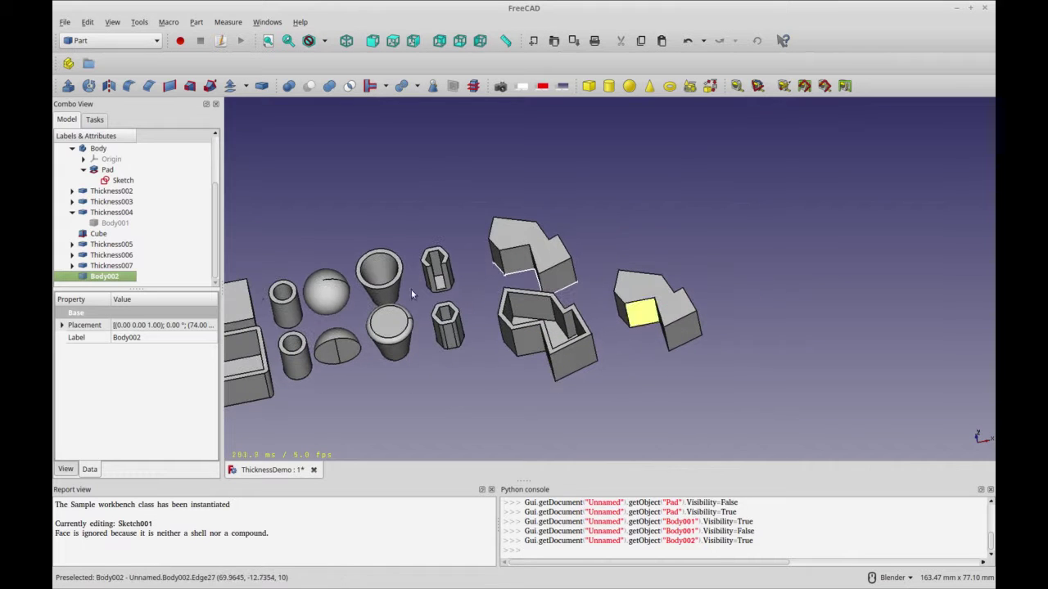
click(647, 286)
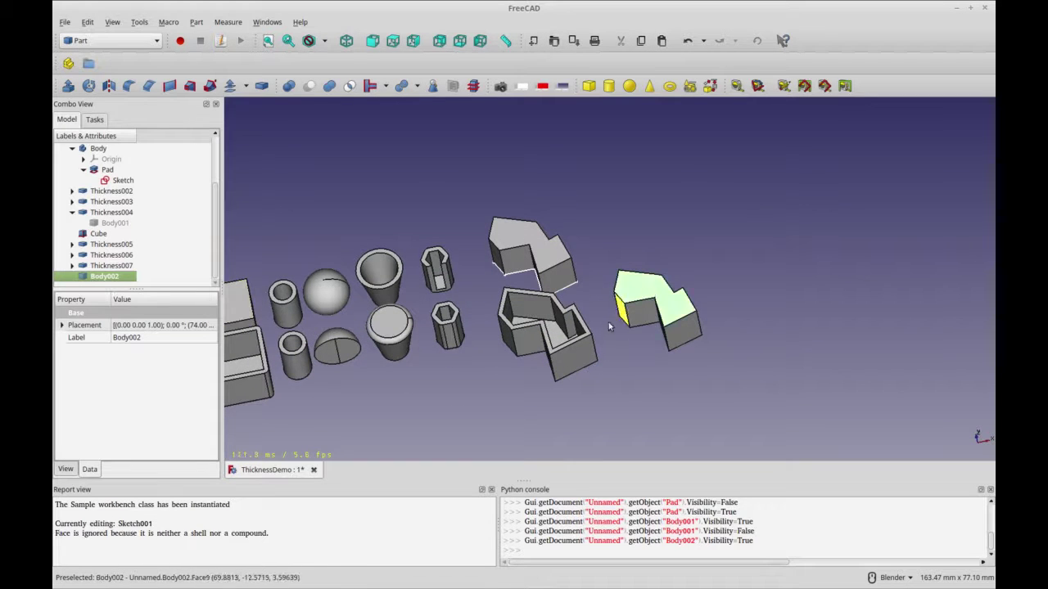
middle_drag(609, 326, 639, 343)
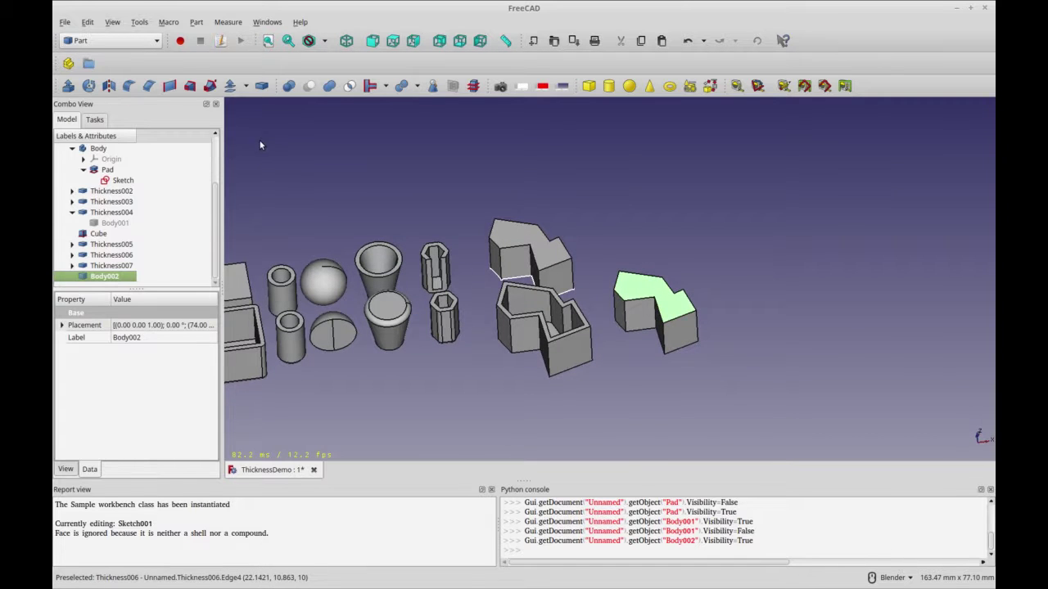
click(261, 85)
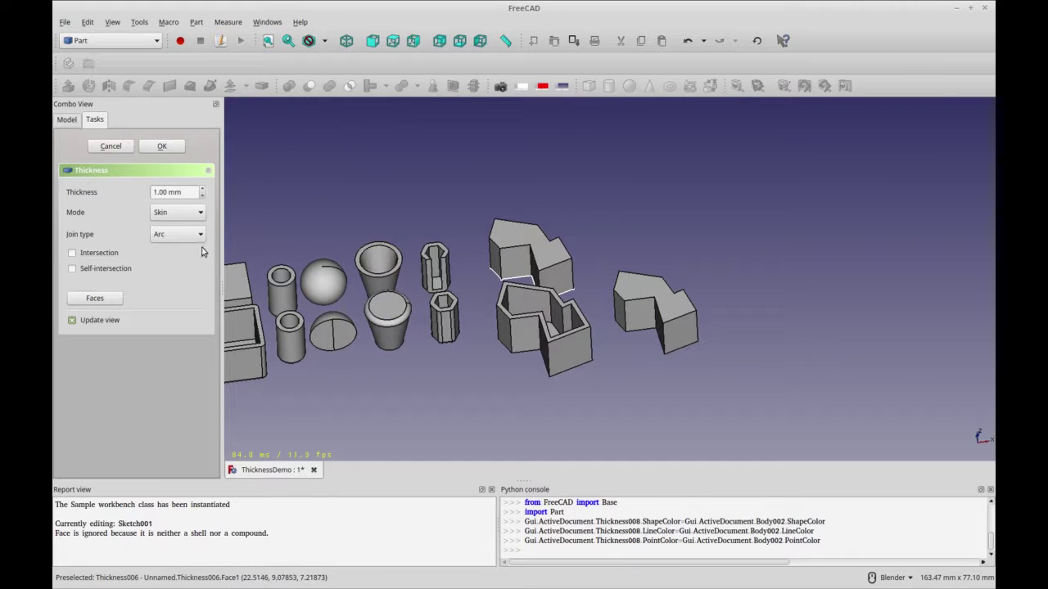
click(199, 215)
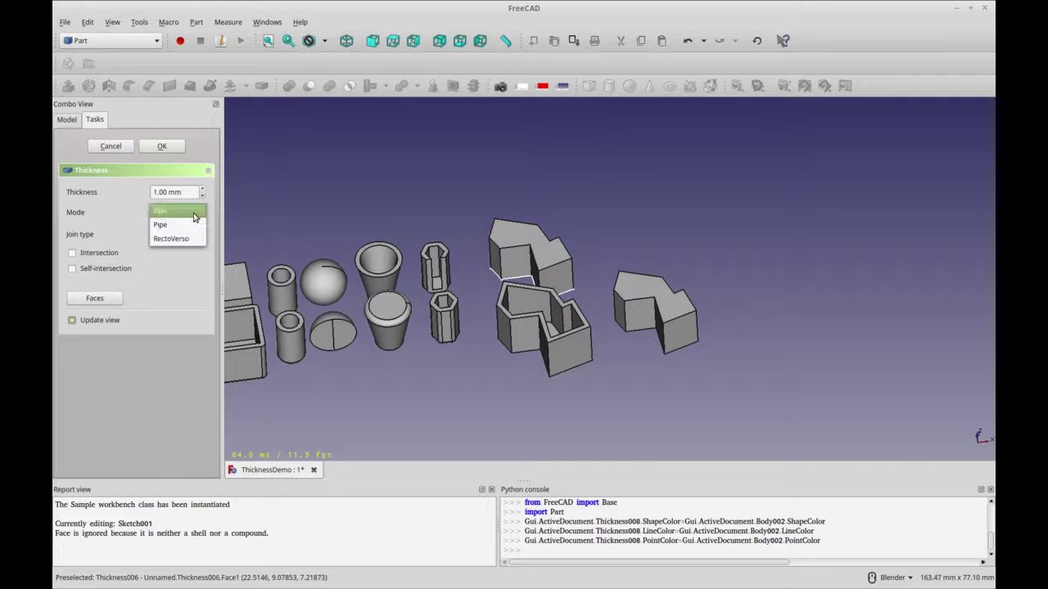
click(196, 220)
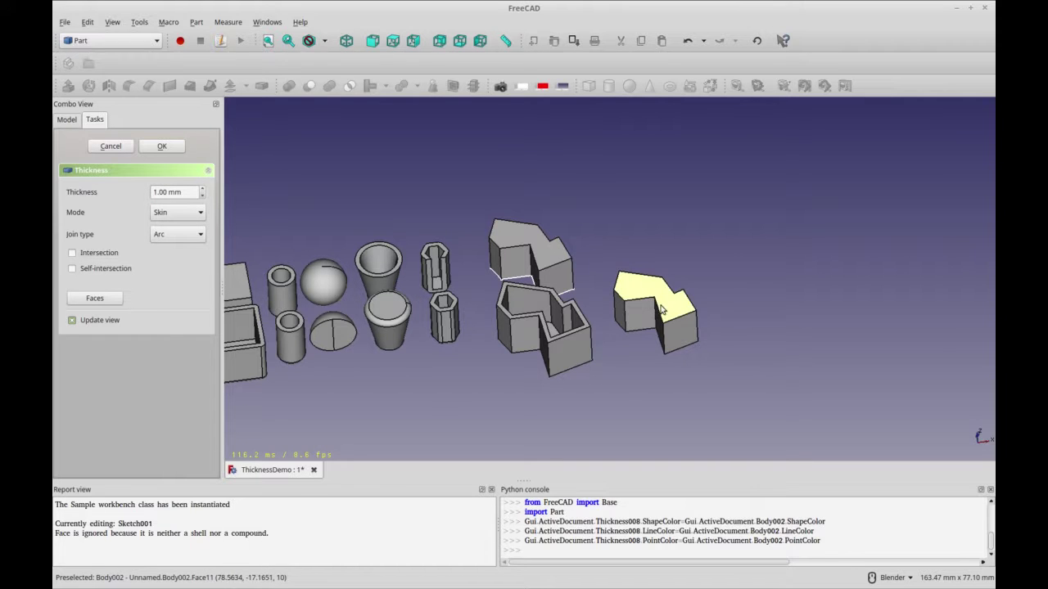
click(182, 236)
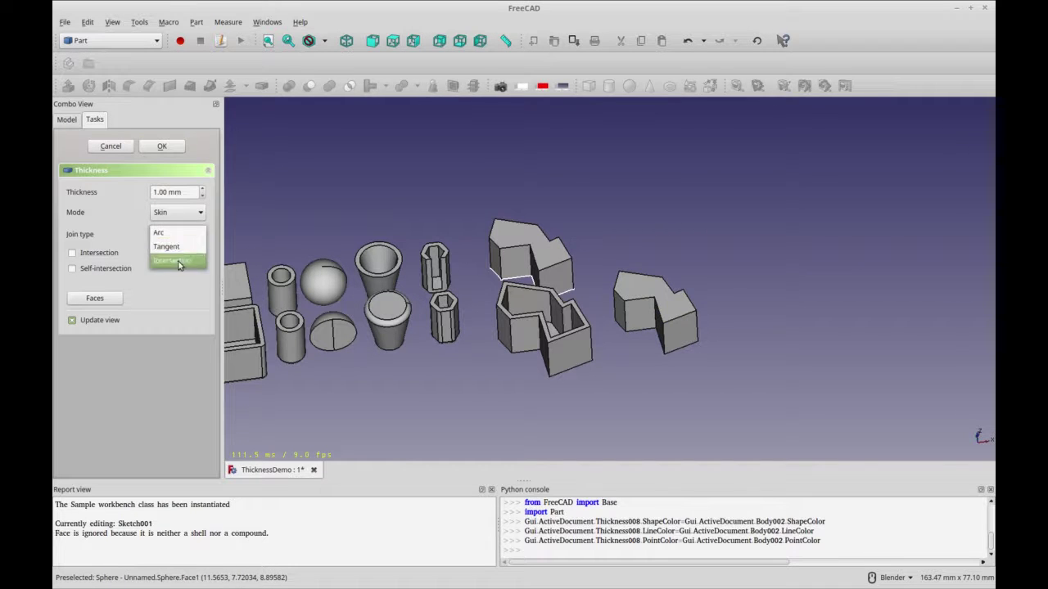
click(175, 262)
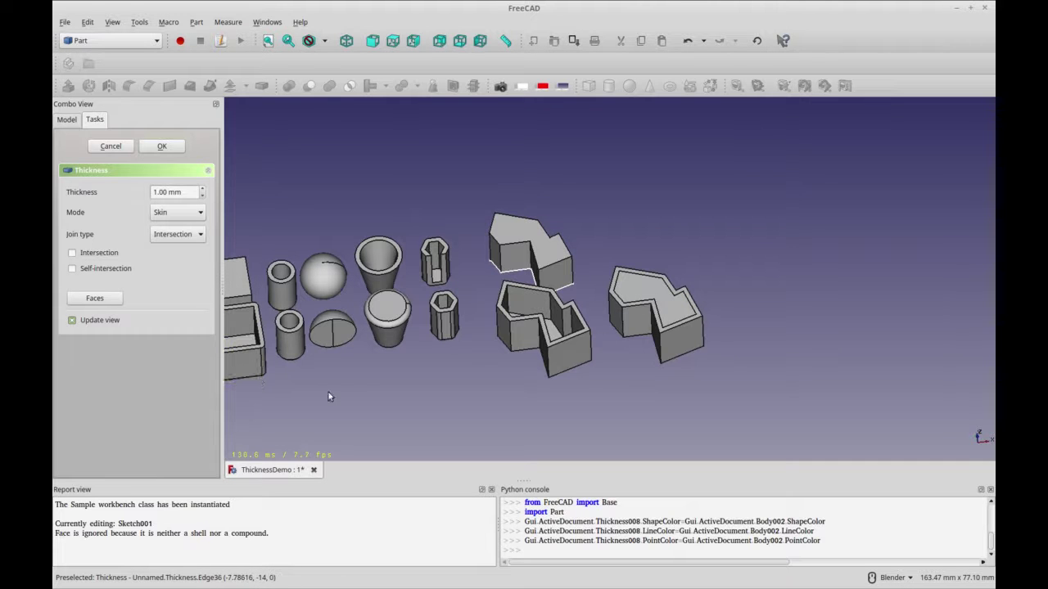
Step: Hide the original Body002 inside the shell preview, inspect the hollow interior, and accept the Thickness
middle_drag(621, 408, 540, 389)
scroll(540, 387, up, 2)
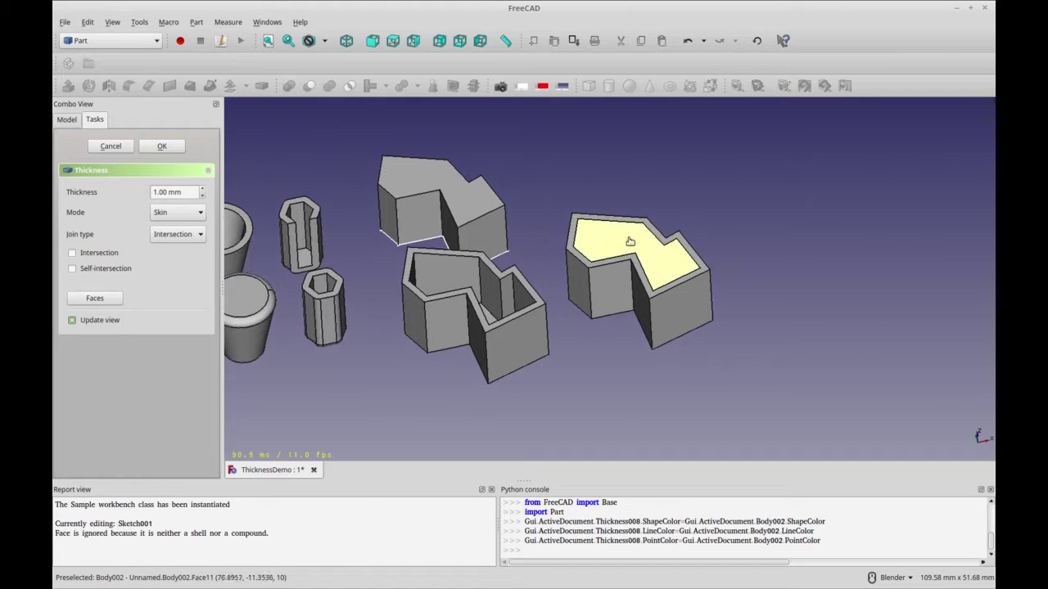
click(630, 241)
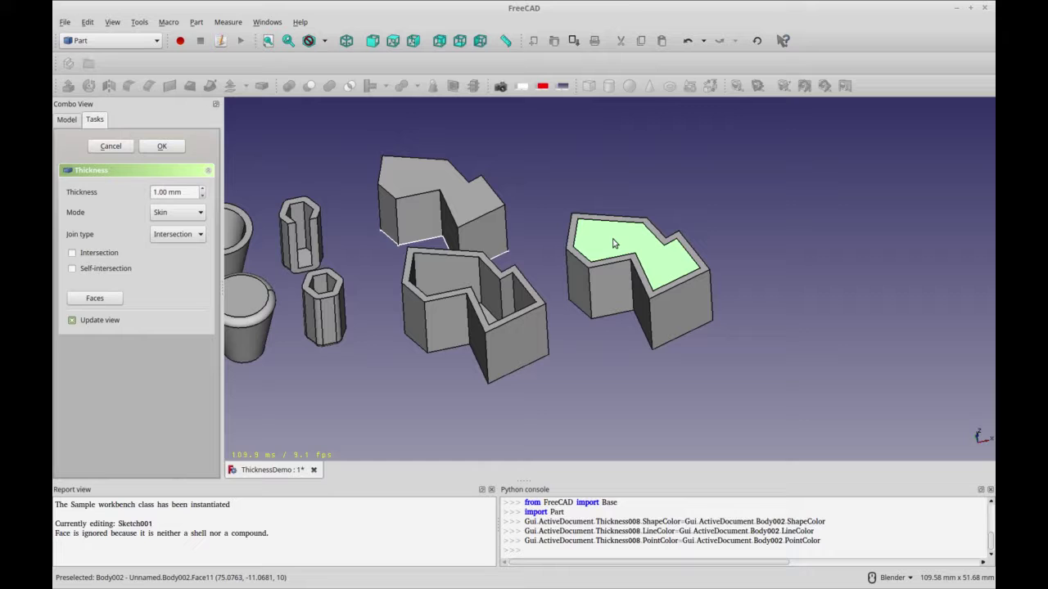
middle_drag(628, 318, 613, 356)
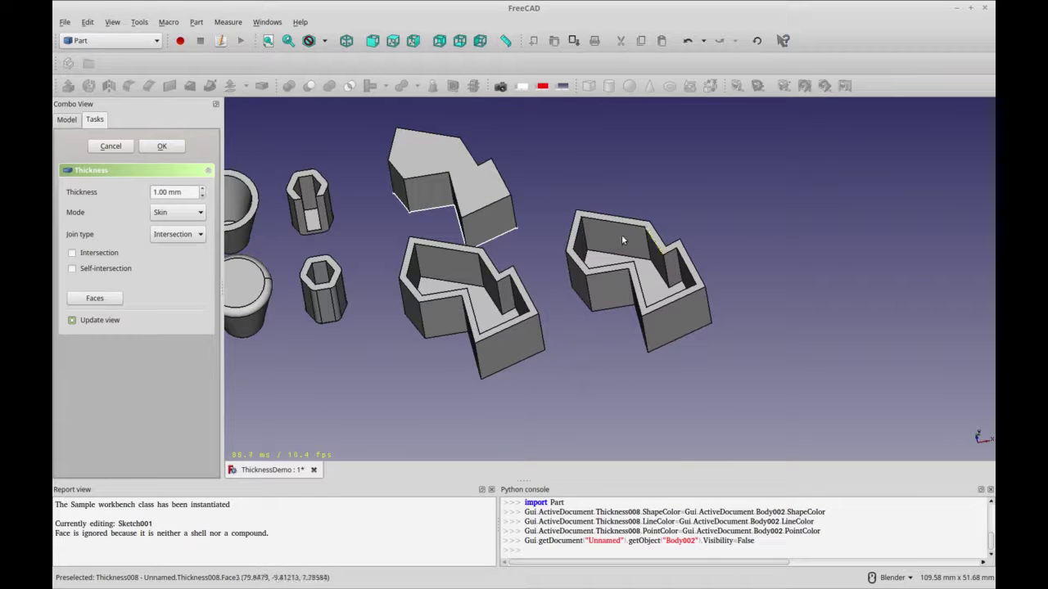
click(161, 146)
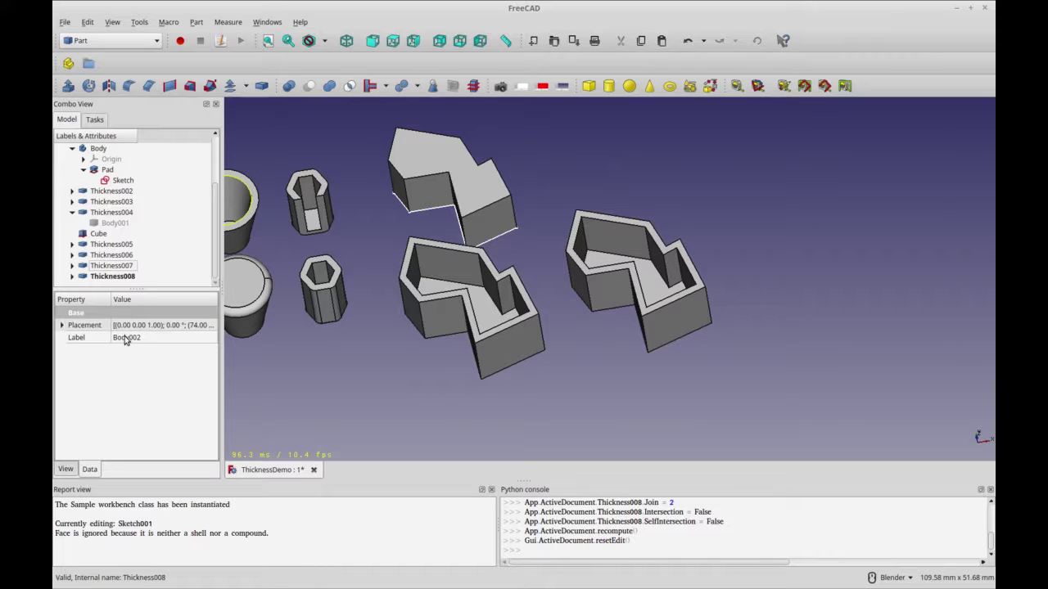
Step: Expand Thickness008 and toggle its Body002 source on and off to compare the solid with the shell
click(72, 277)
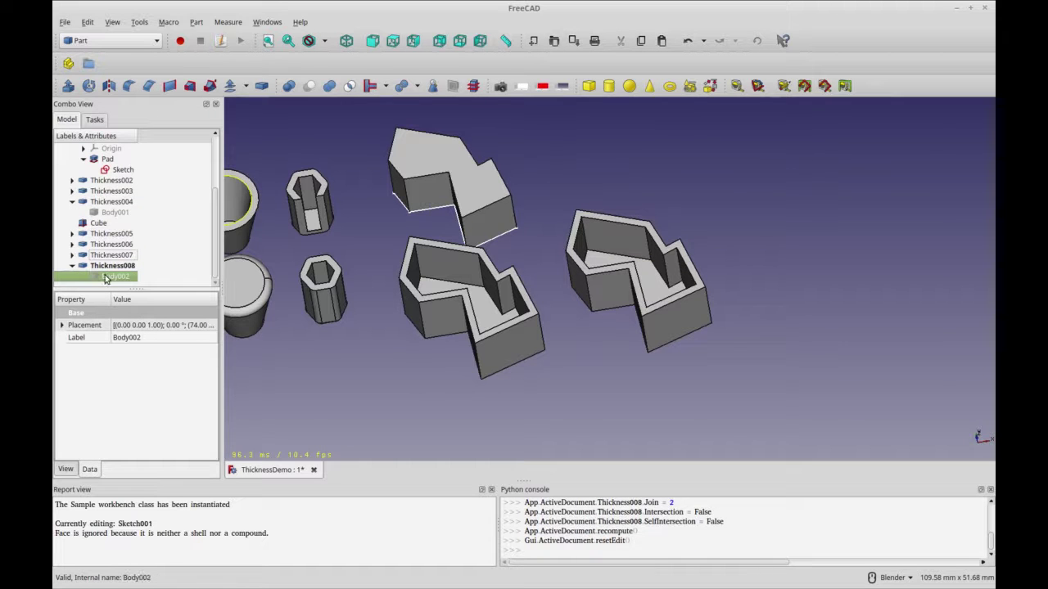
key(space)
key(space)
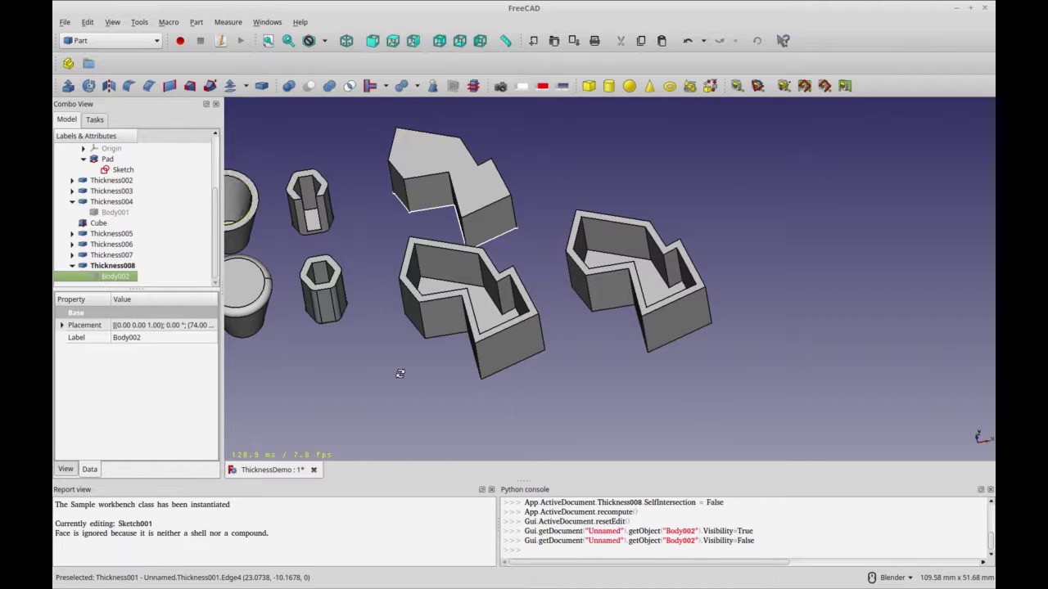
mouse_move(400, 375)
middle_down()
mouse_move(392, 374)
mouse_move(400, 370)
middle_up()
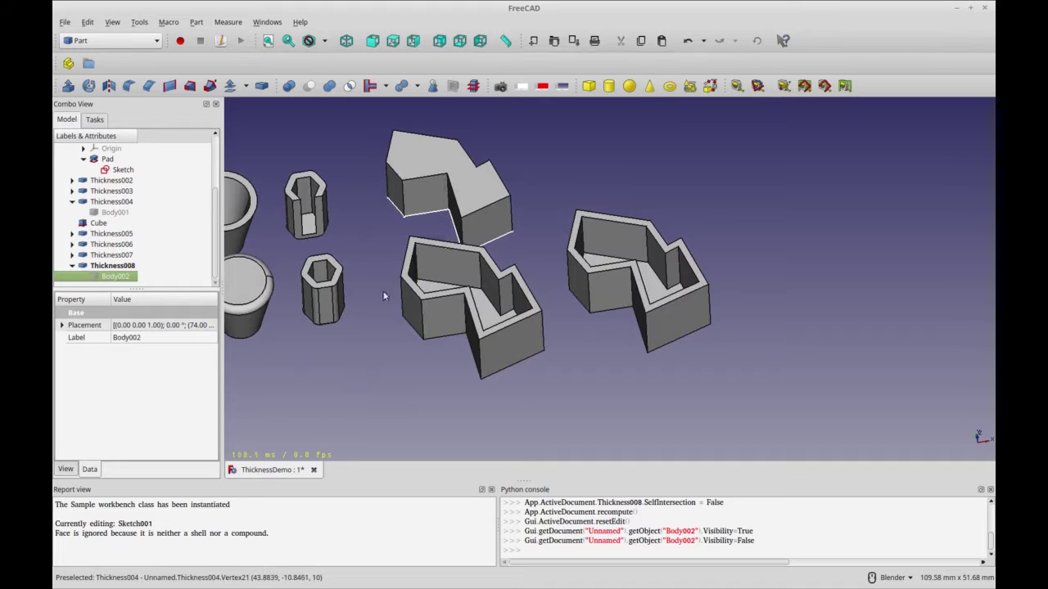
shift+middle_drag(384, 292, 447, 274)
Step: Expand Thickness007 and Thickness006, toggle their Prism and Cone sources on and off, and view all the solids together
click(72, 255)
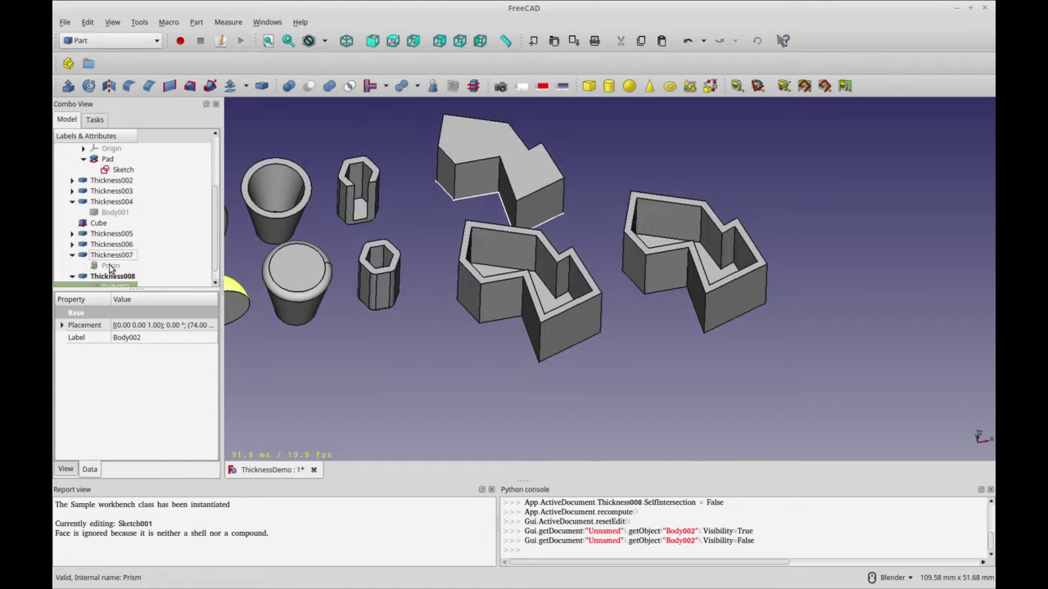
click(110, 267)
key(space)
key(space)
click(72, 245)
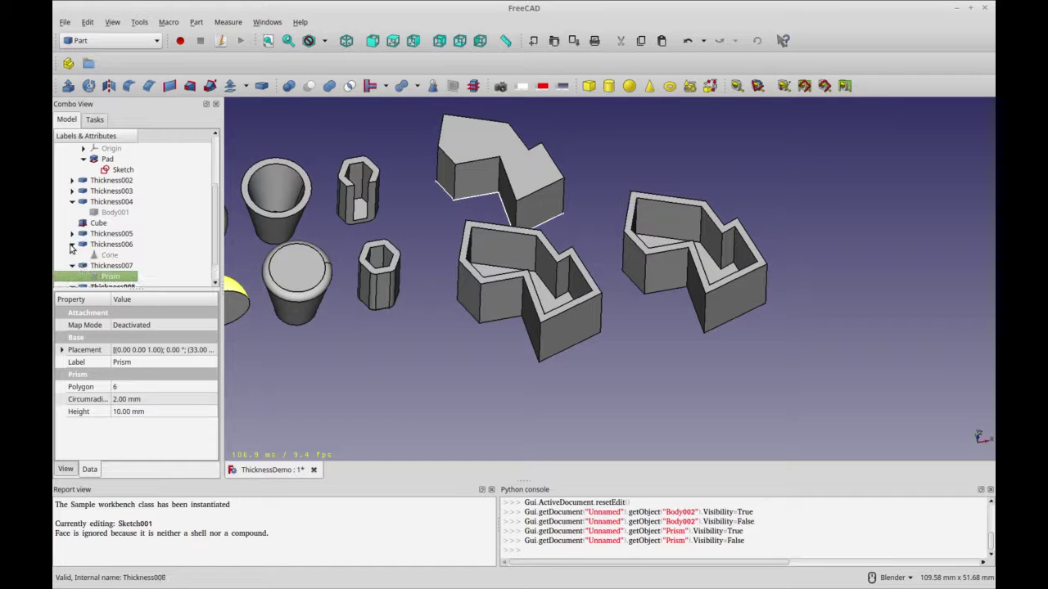
click(95, 255)
key(space)
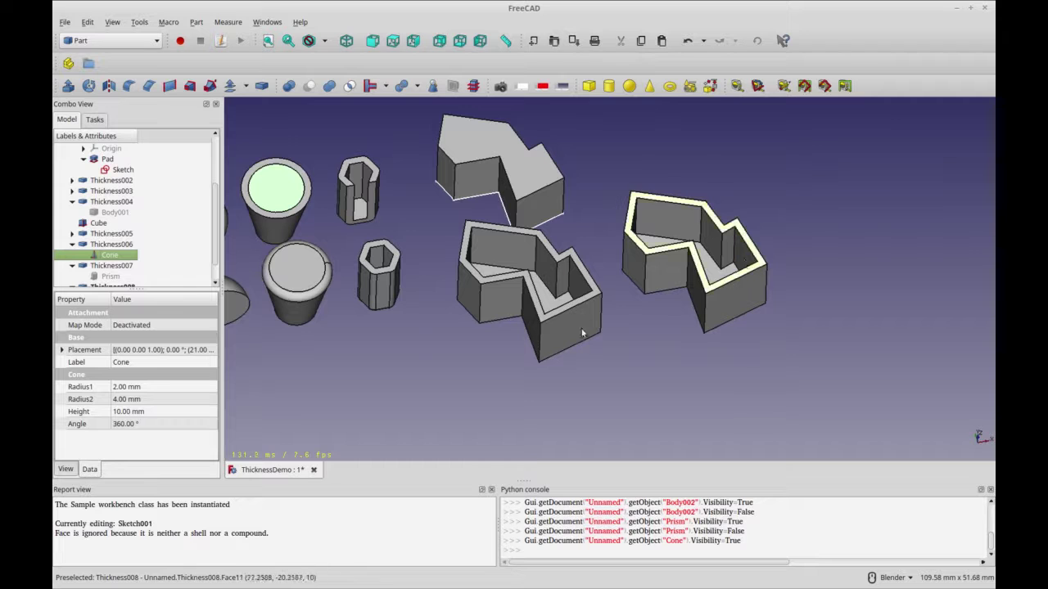
key(space)
shift+middle_drag(364, 266, 558, 283)
scroll(566, 324, down, 3)
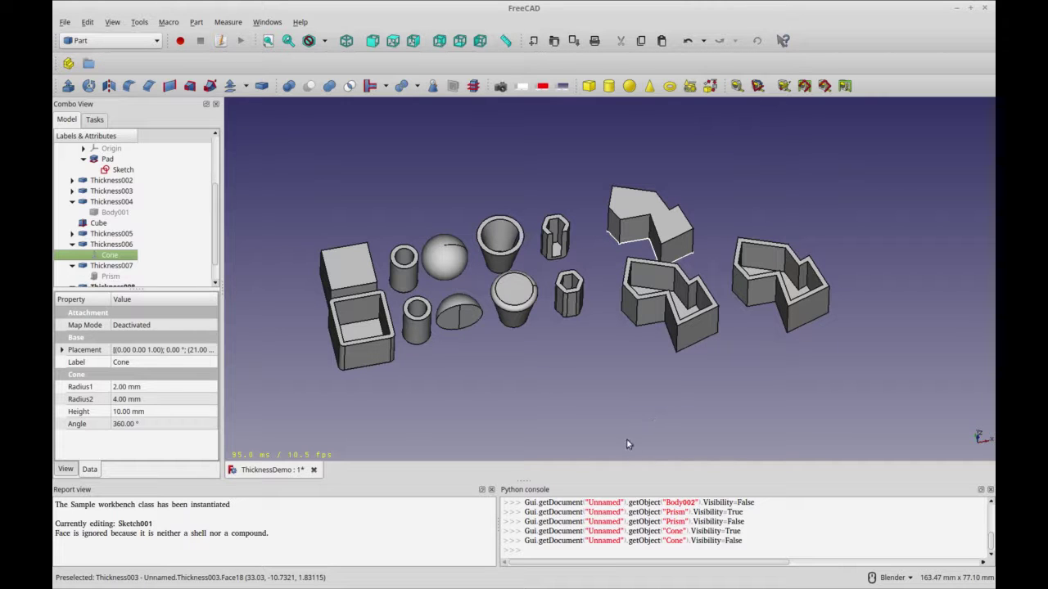
middle_drag(620, 431, 626, 412)
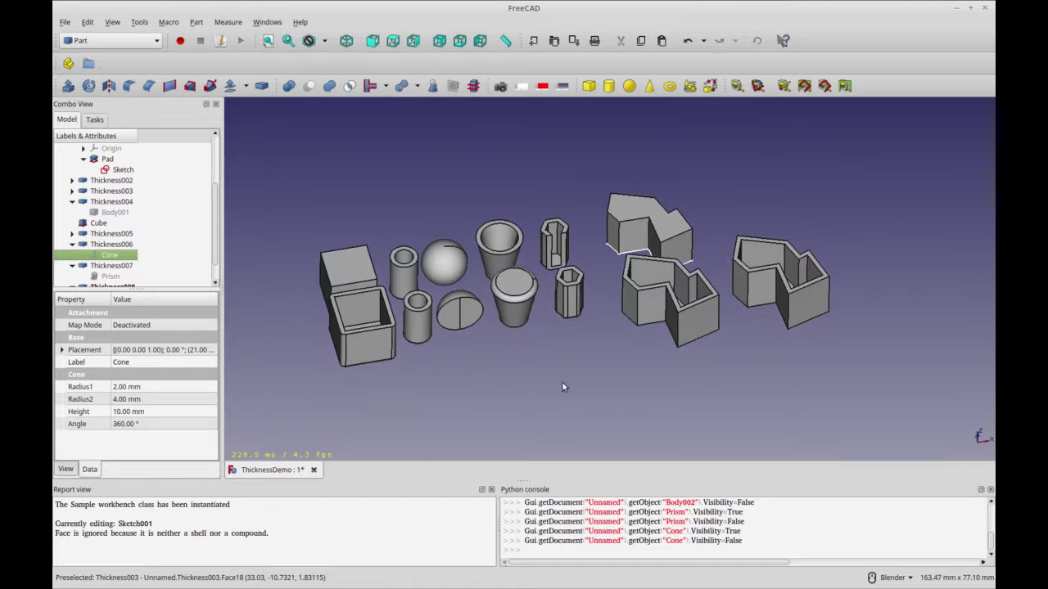
Step: Switch to the Part Design workbench and bring back the model tree
click(98, 40)
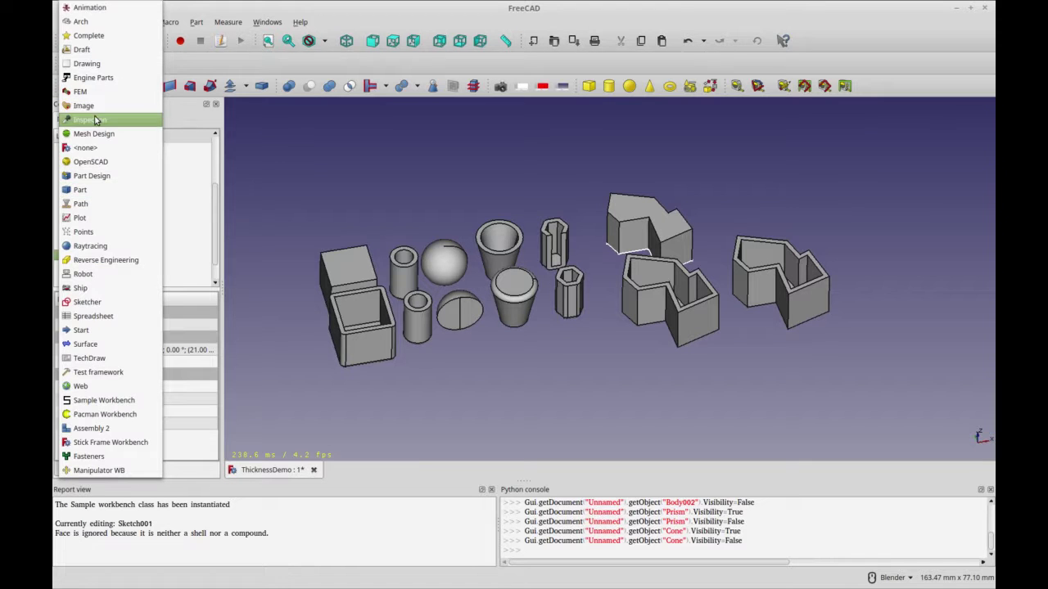
click(96, 175)
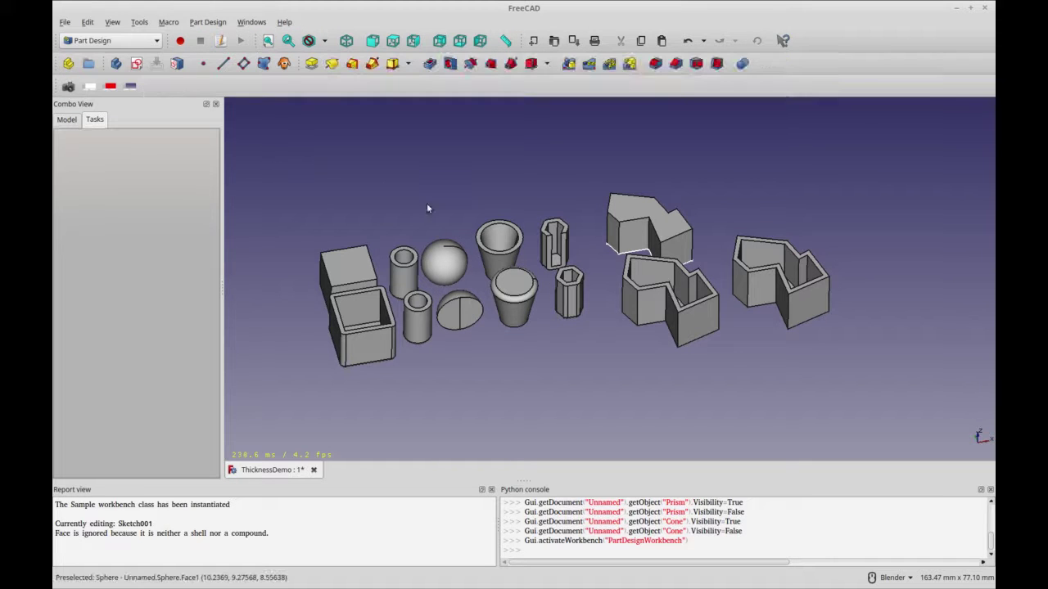
click(64, 120)
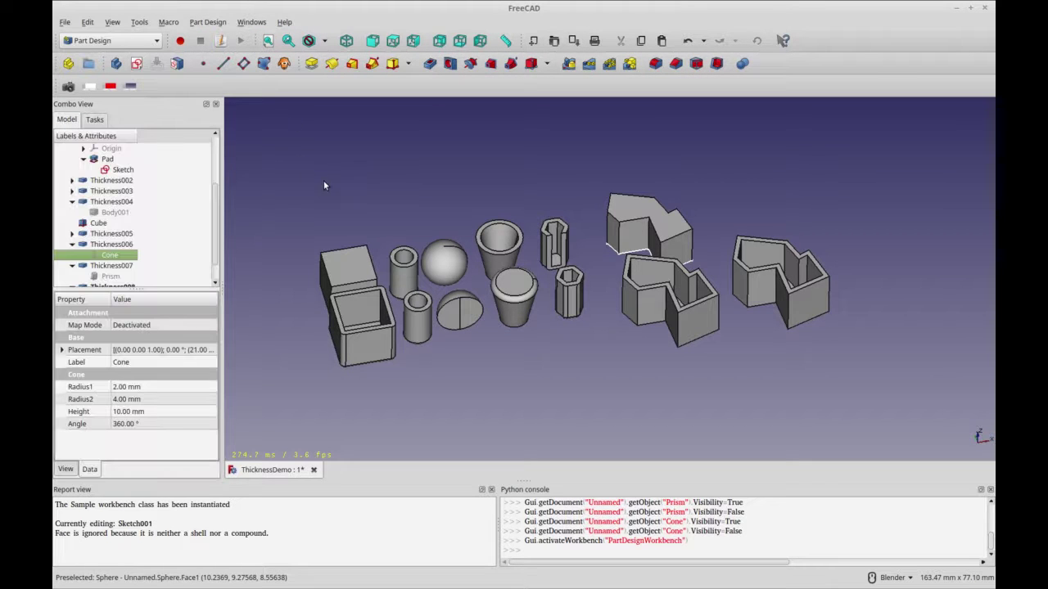
middle_drag(751, 172, 747, 176)
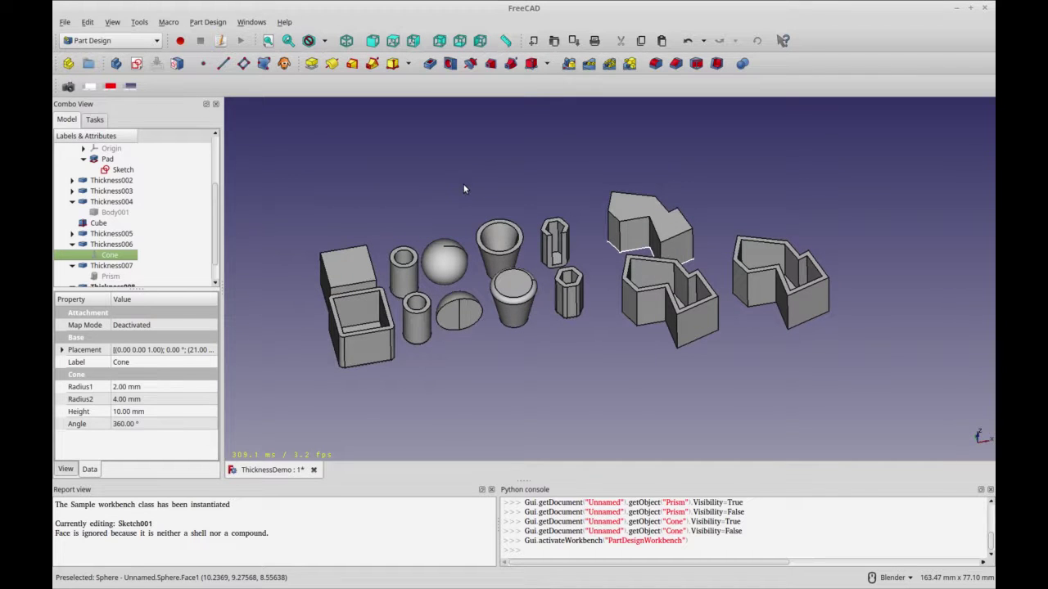
middle_drag(649, 390, 648, 394)
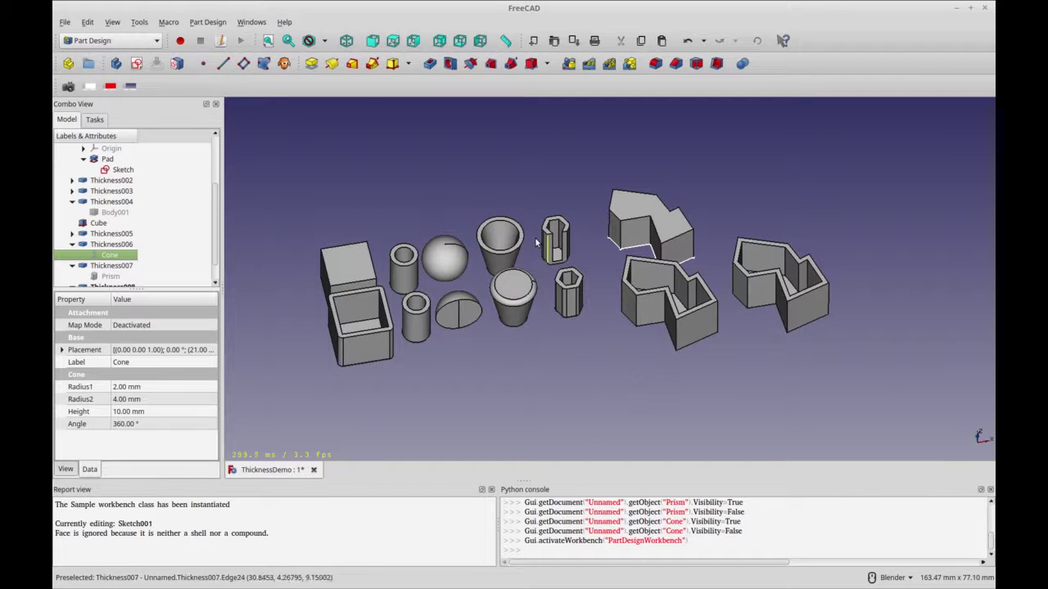